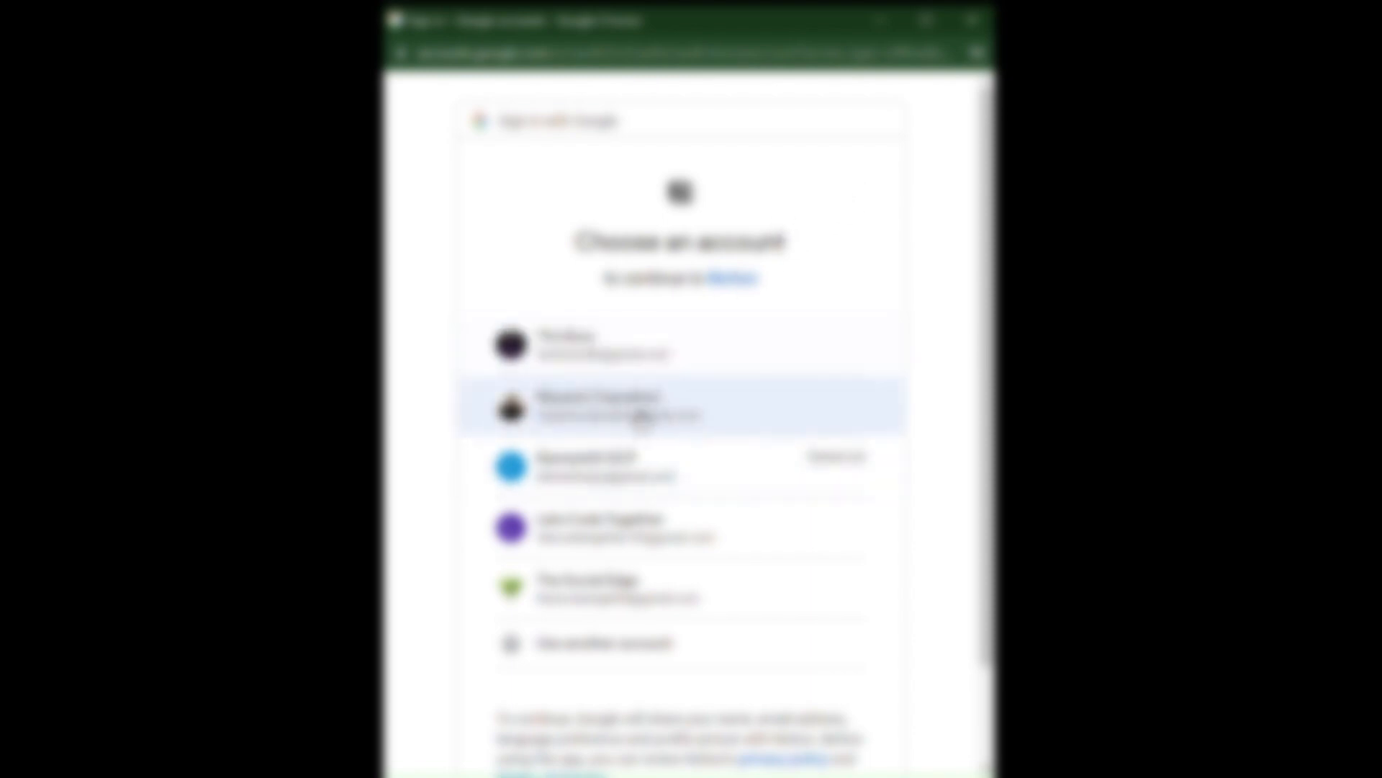
Sign in to Notion with the chosen Google account and set the planned use to For my team
click(640, 410)
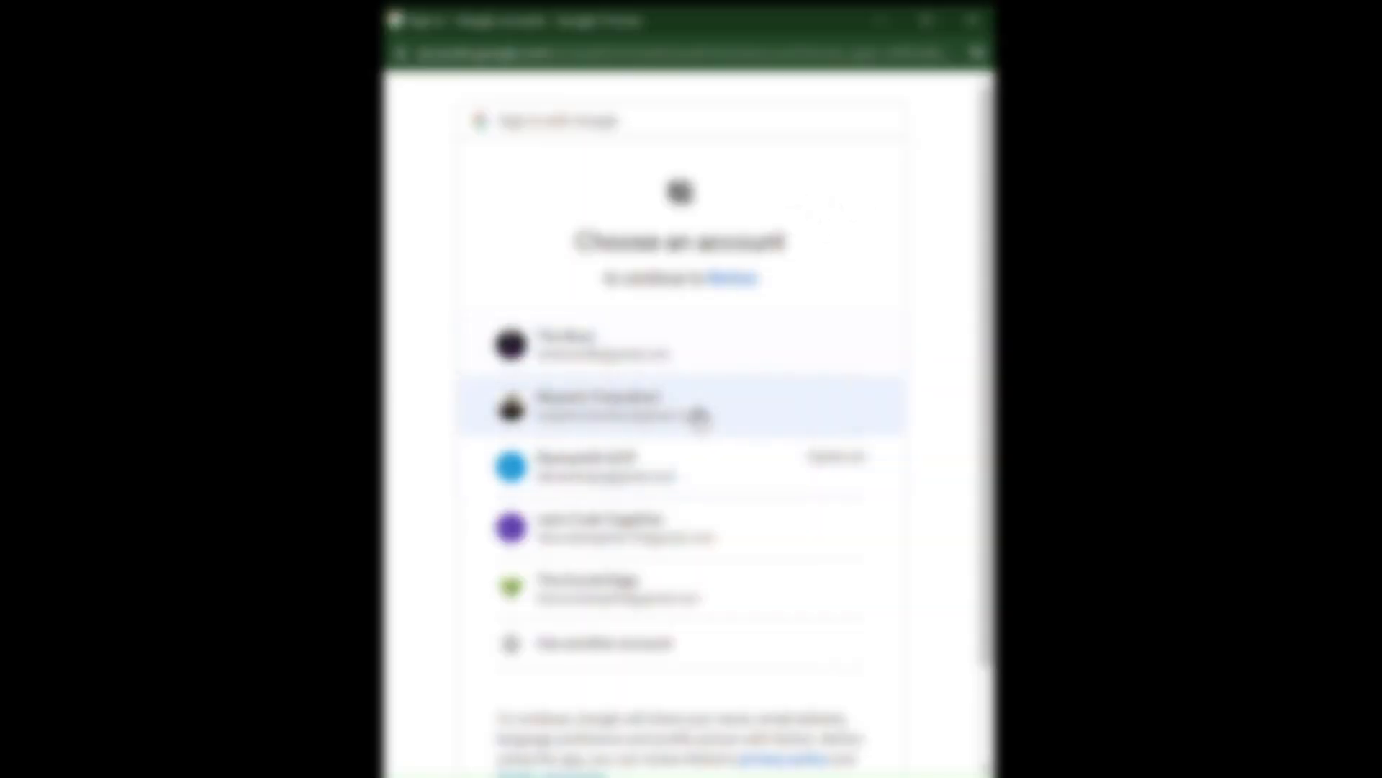
click(643, 414)
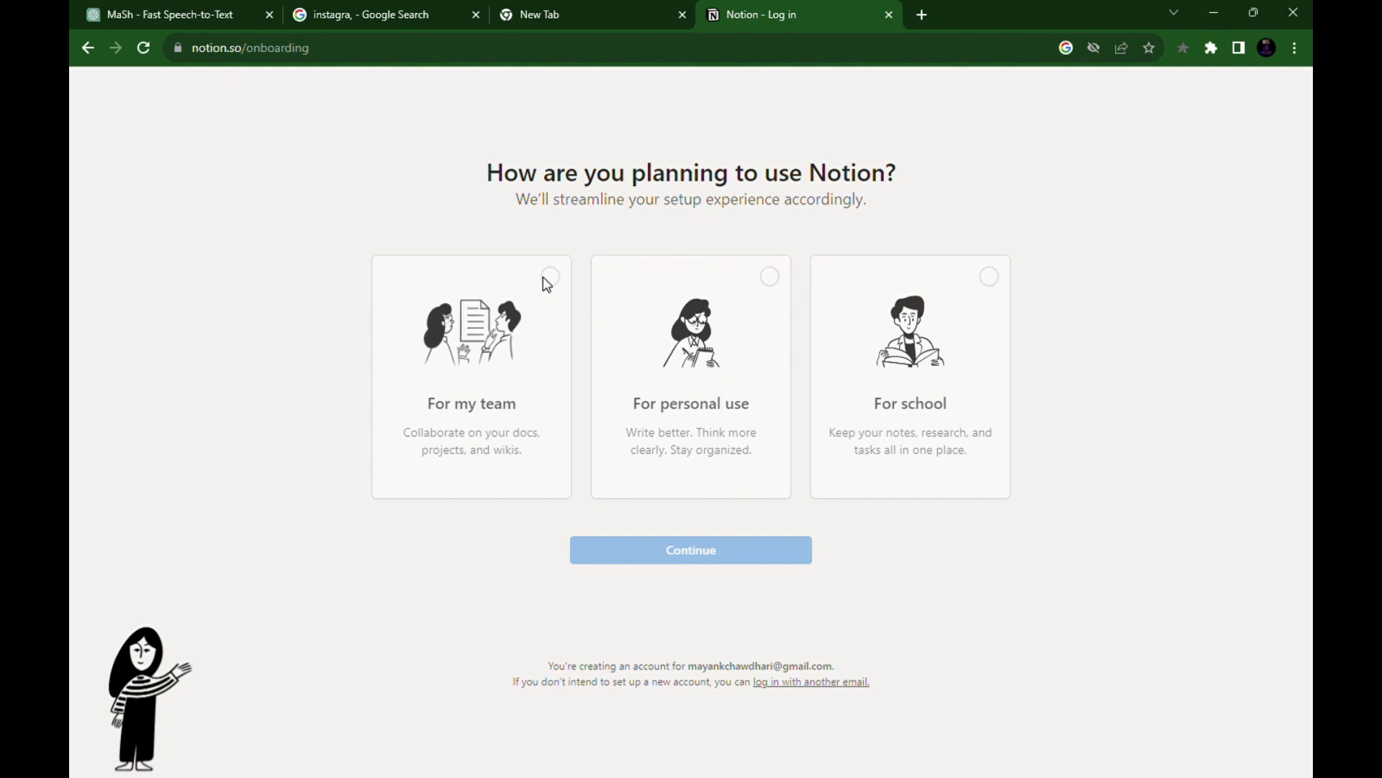
click(144, 47)
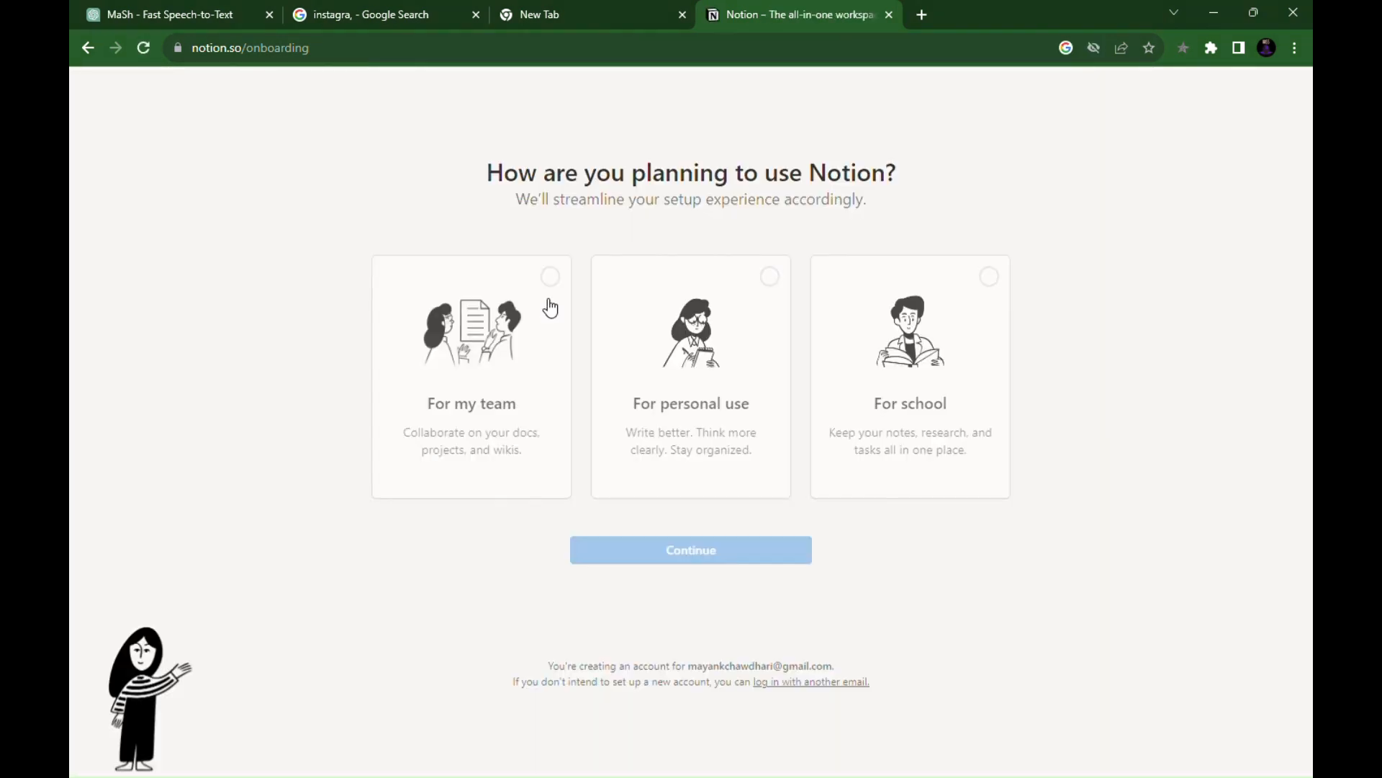
click(547, 304)
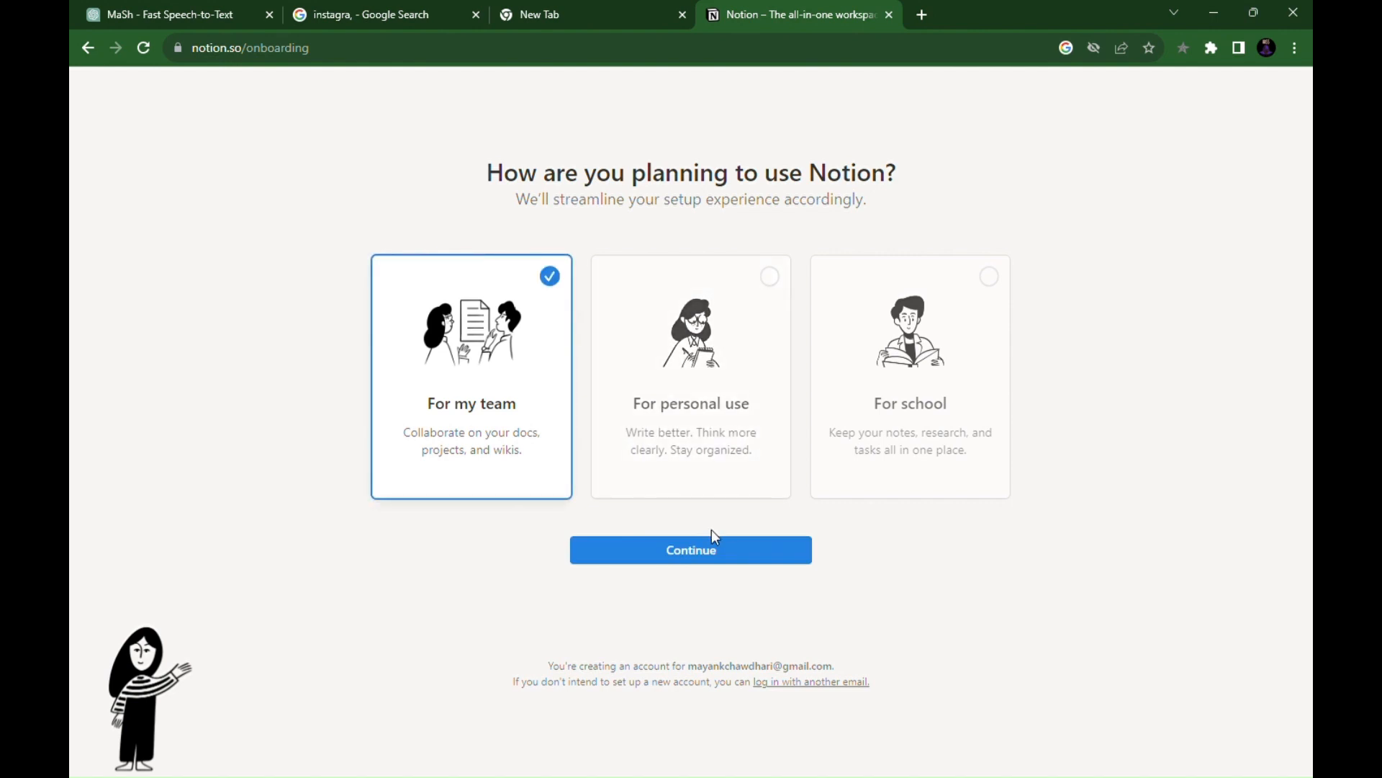
click(711, 550)
Set the kind of work to Founder / CEO, the role to Executive (C-level / VP) and the company size to 1-49
click(656, 353)
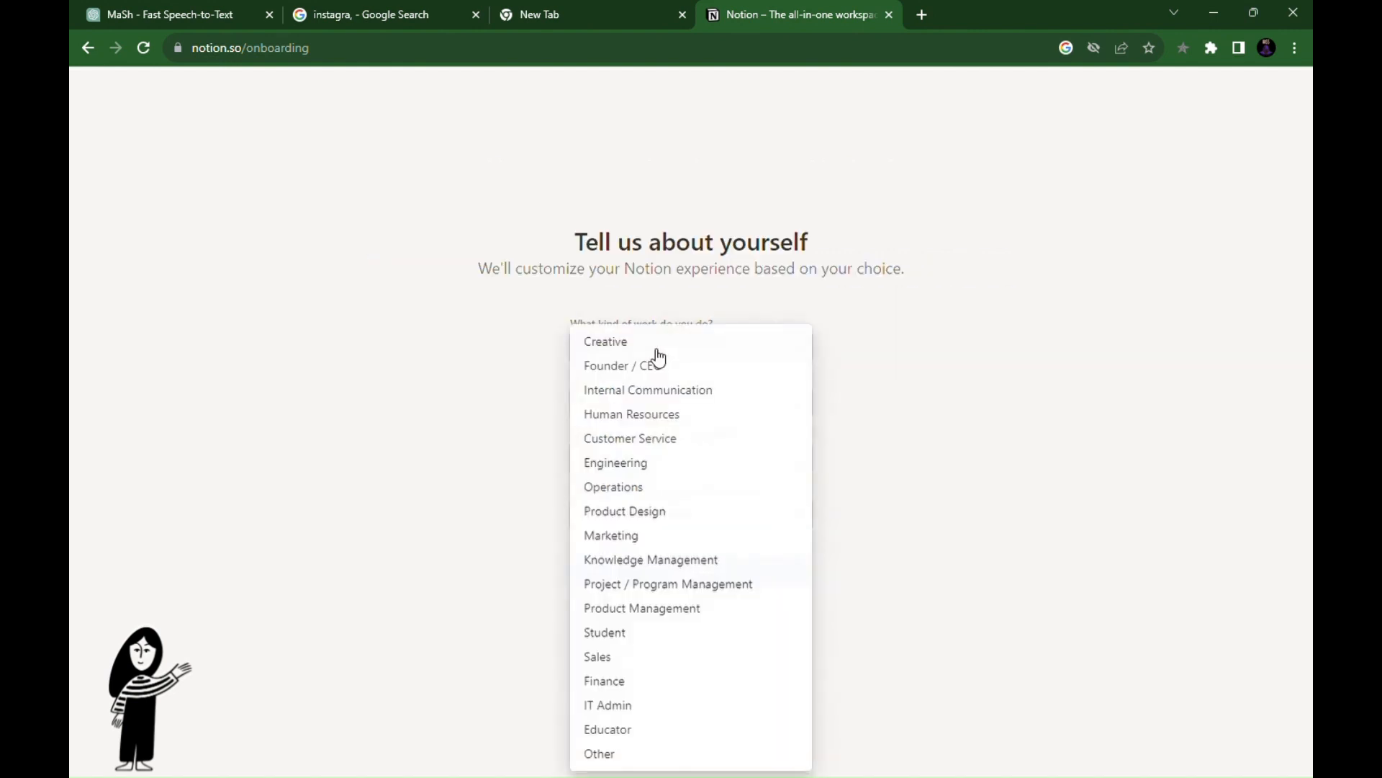
click(673, 311)
click(711, 347)
click(672, 371)
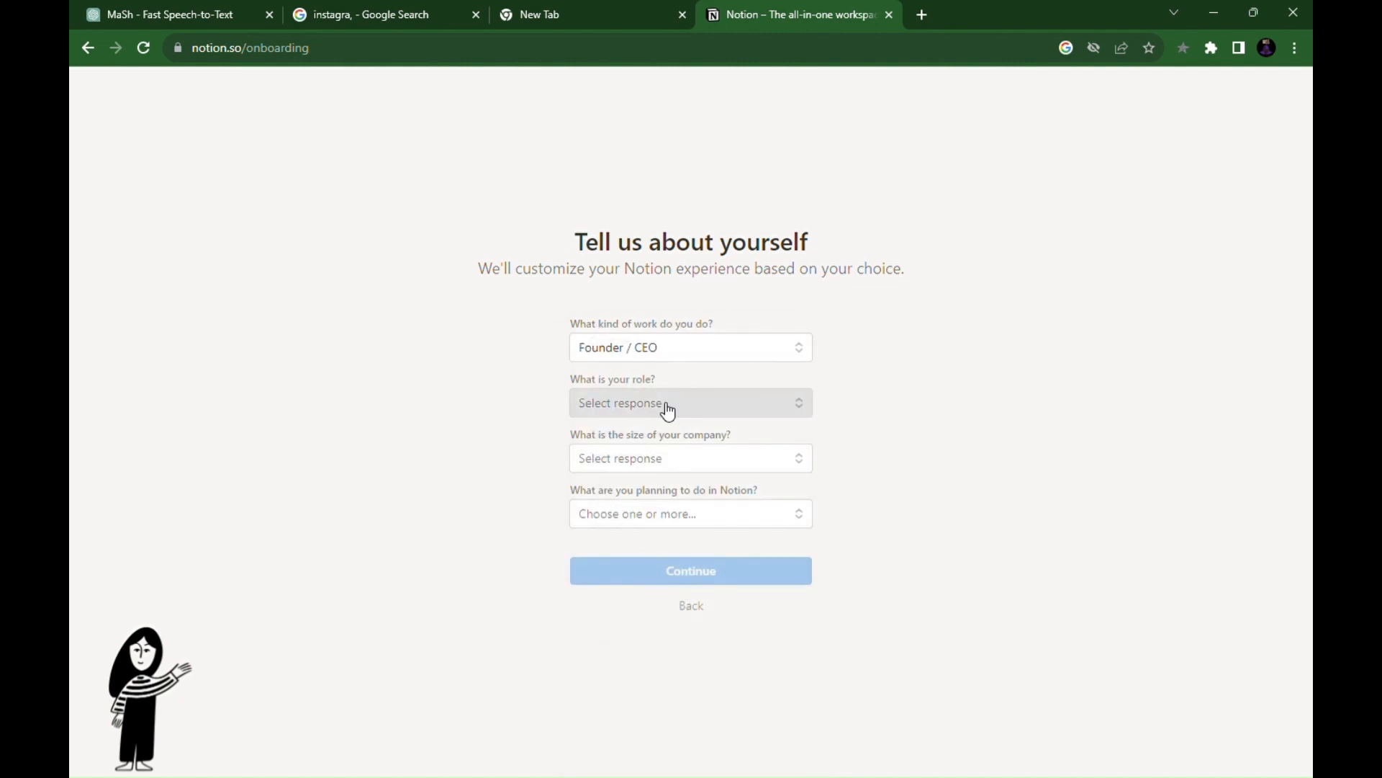
click(632, 408)
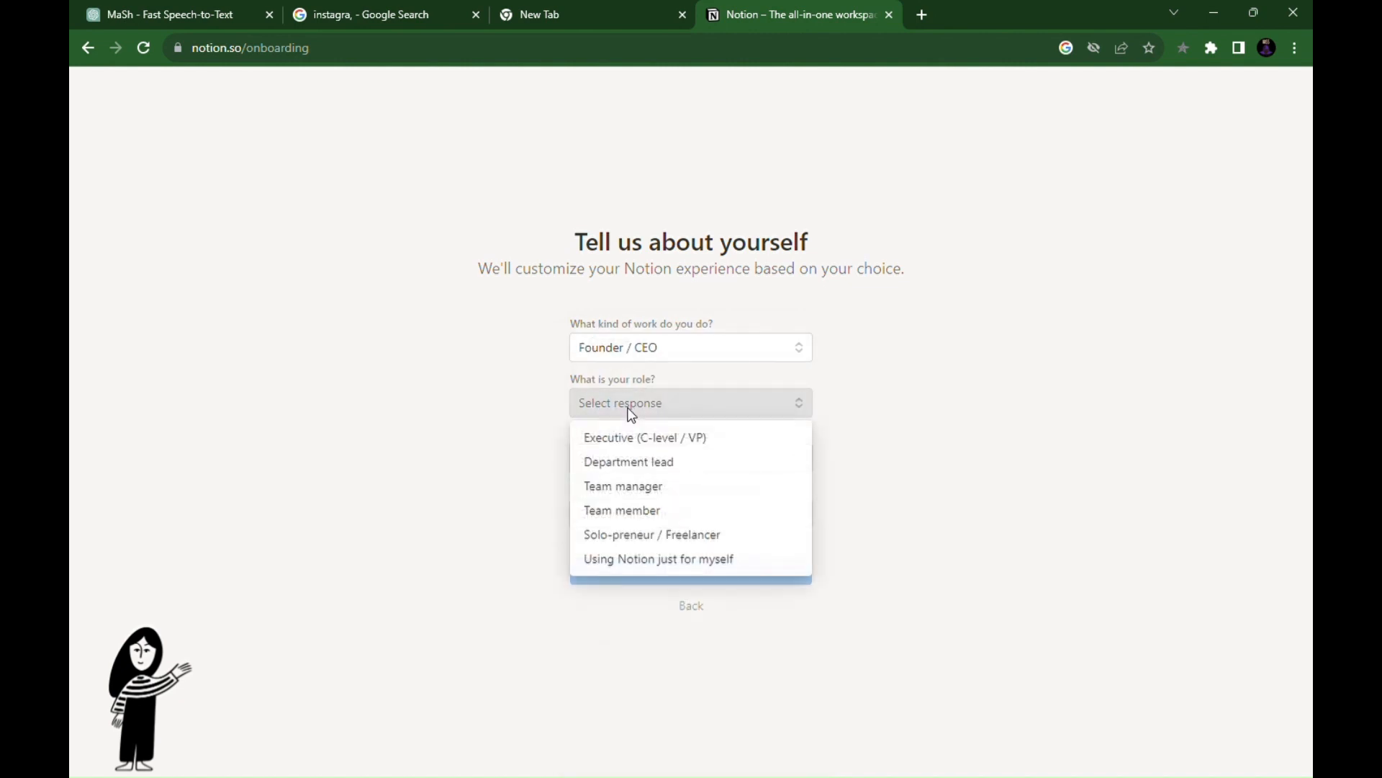
click(659, 448)
click(690, 458)
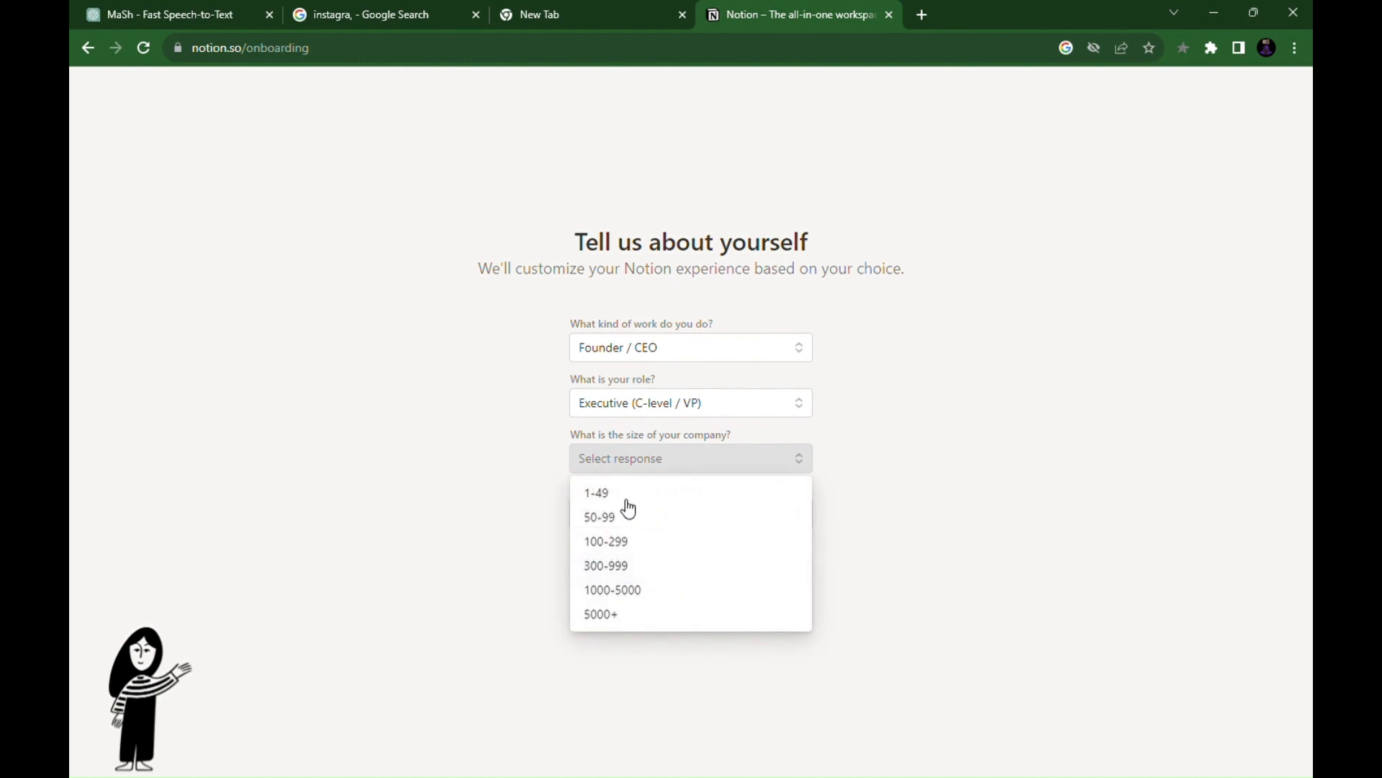
click(627, 496)
Select all seven planned uses, from Collaborate with others in docs to Other, and submit the questionnaire
click(626, 516)
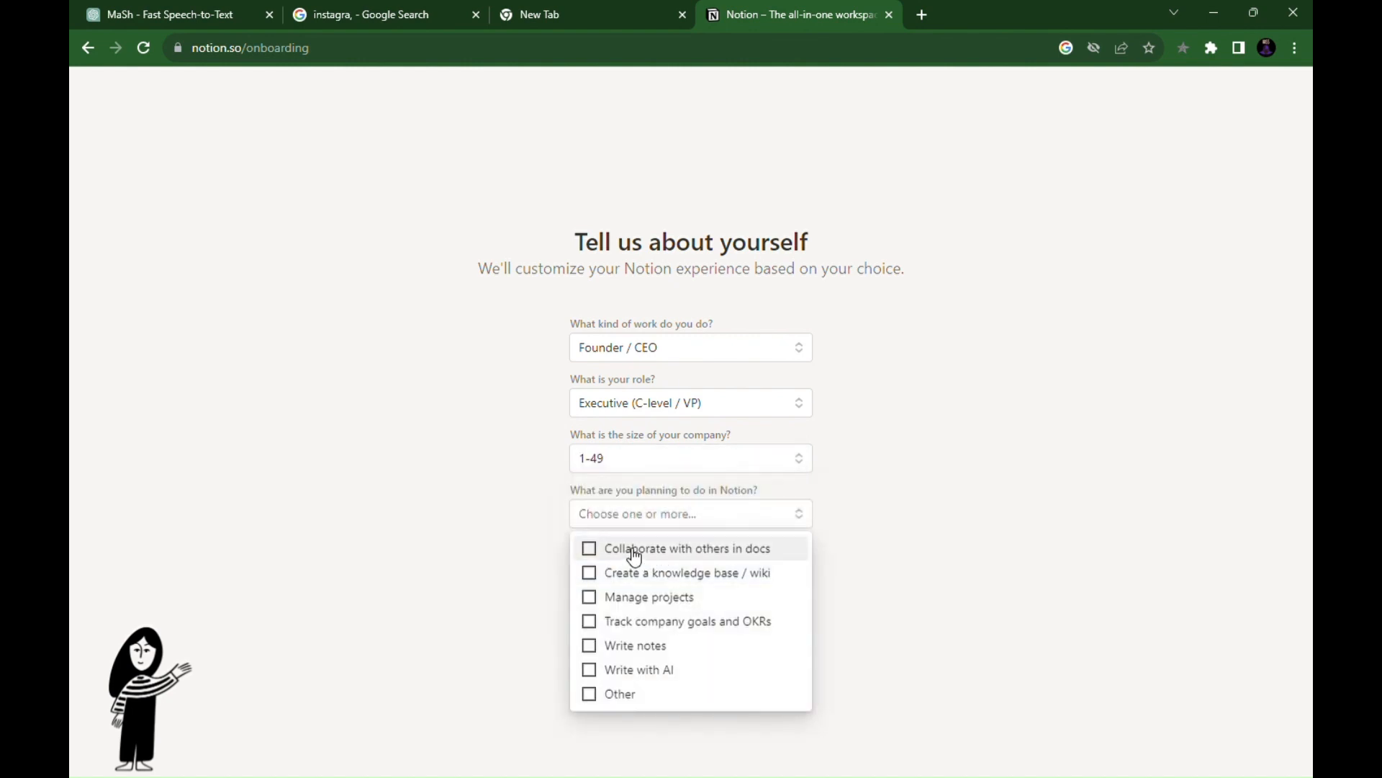
click(620, 693)
click(612, 670)
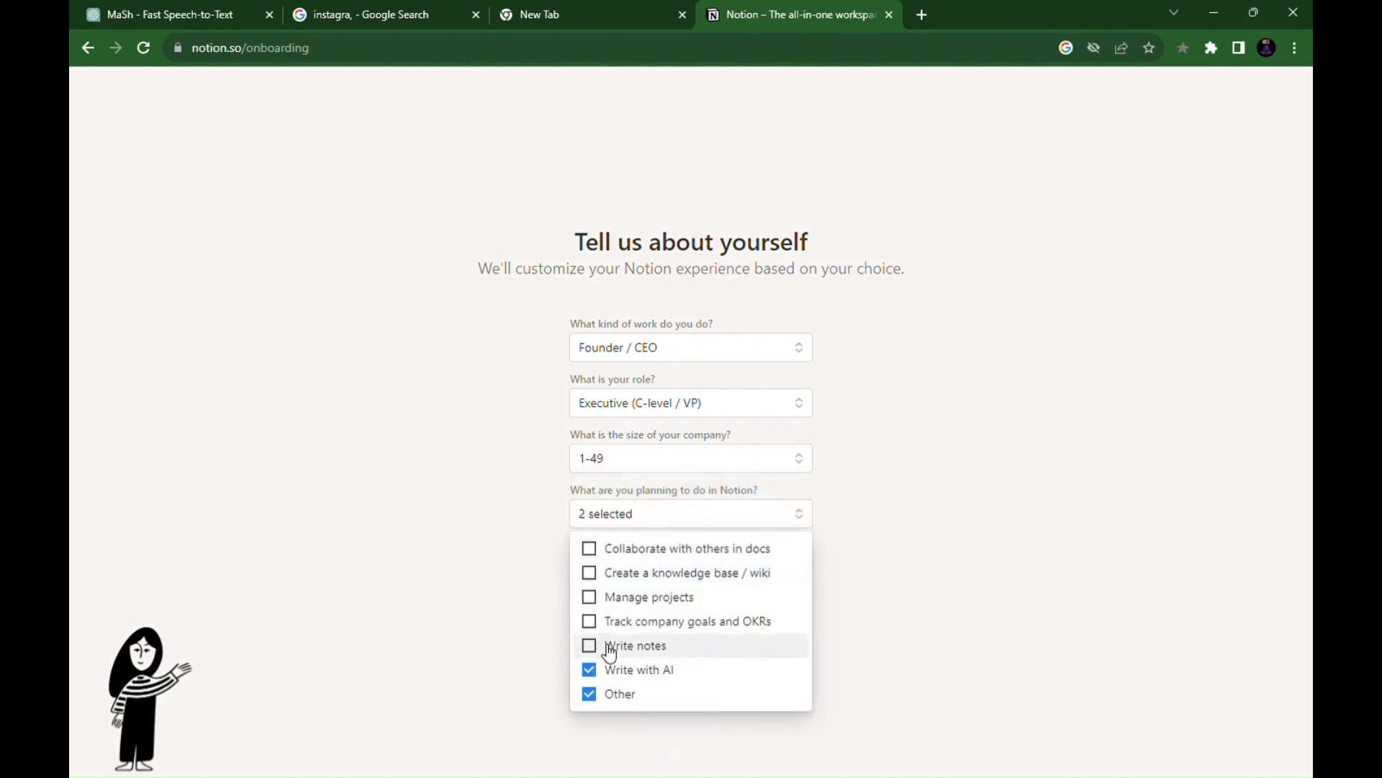
click(608, 645)
click(608, 620)
click(611, 597)
click(617, 572)
click(620, 549)
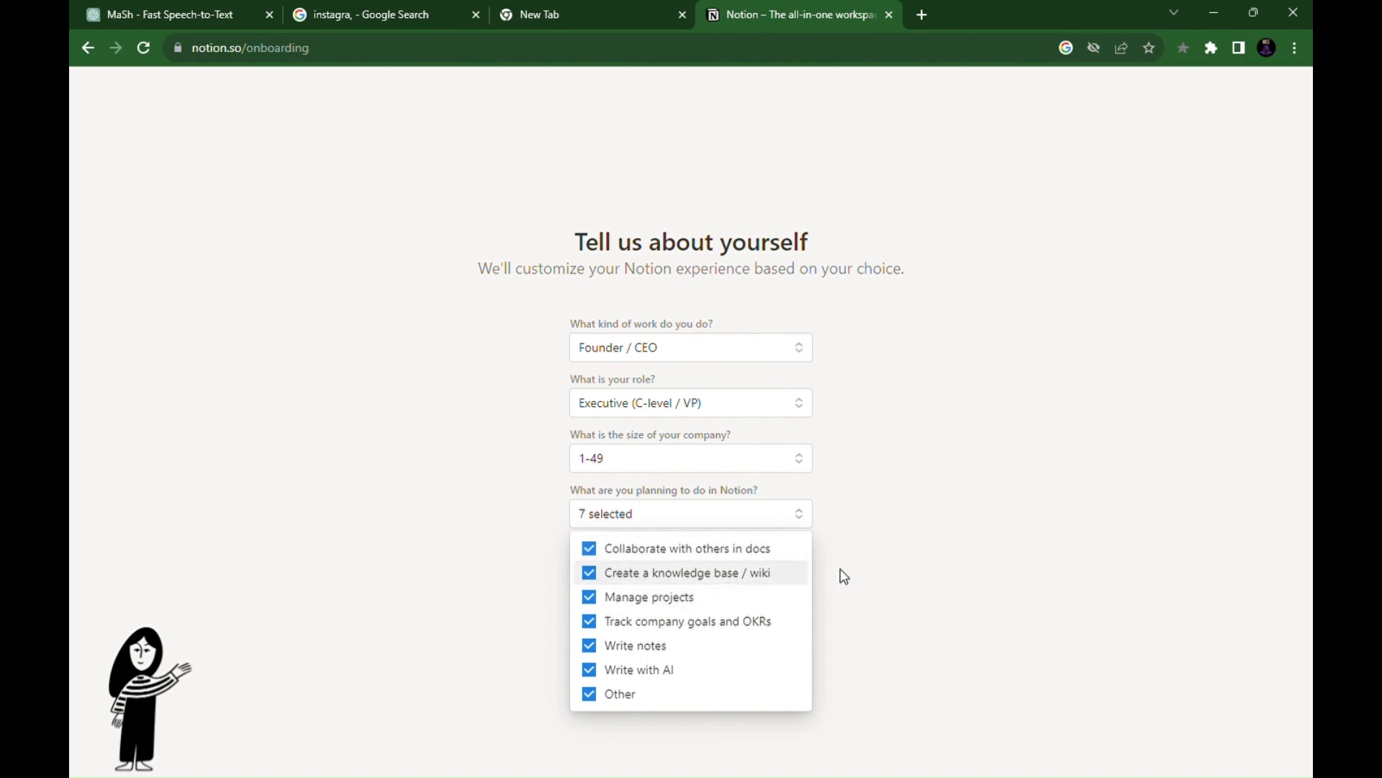
click(891, 633)
click(725, 576)
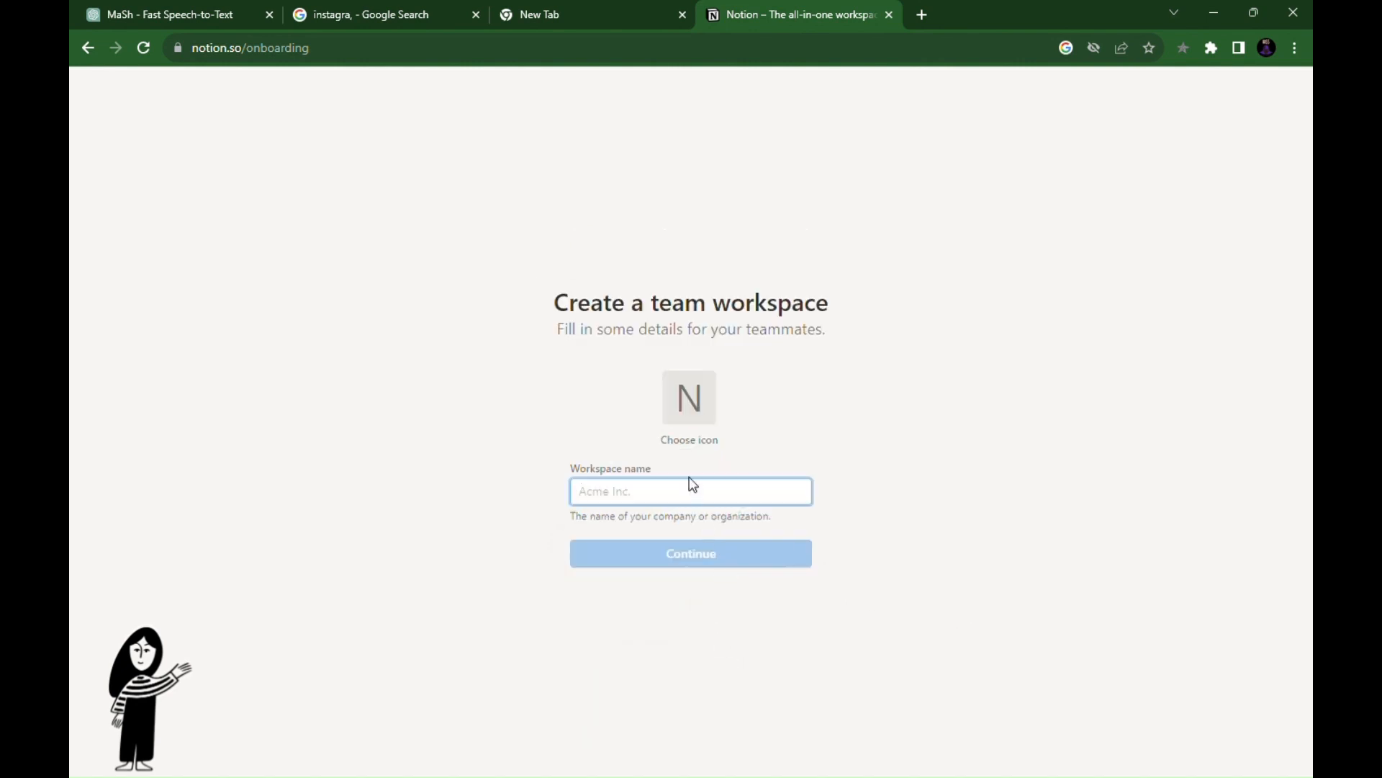
Choose the bomb icon in red as the team workspace's icon
click(695, 431)
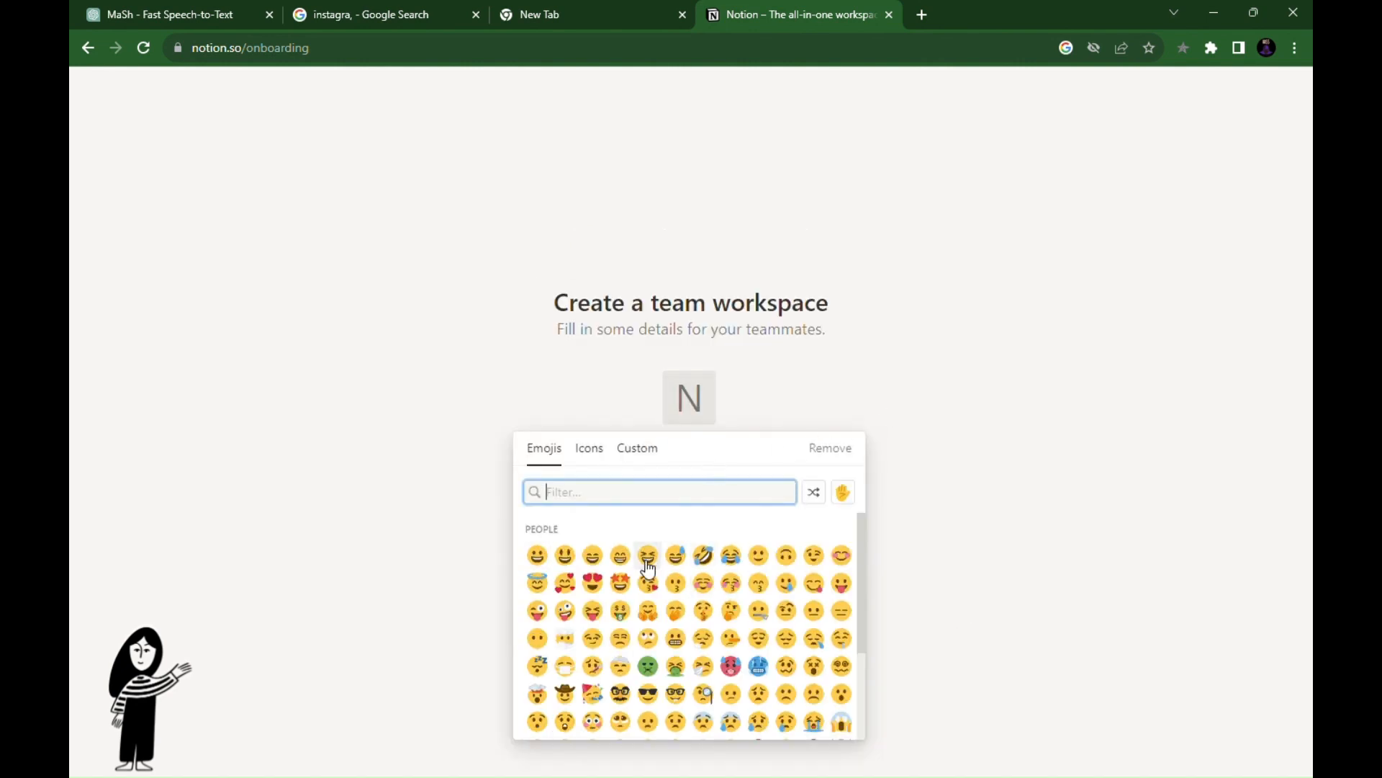
click(590, 452)
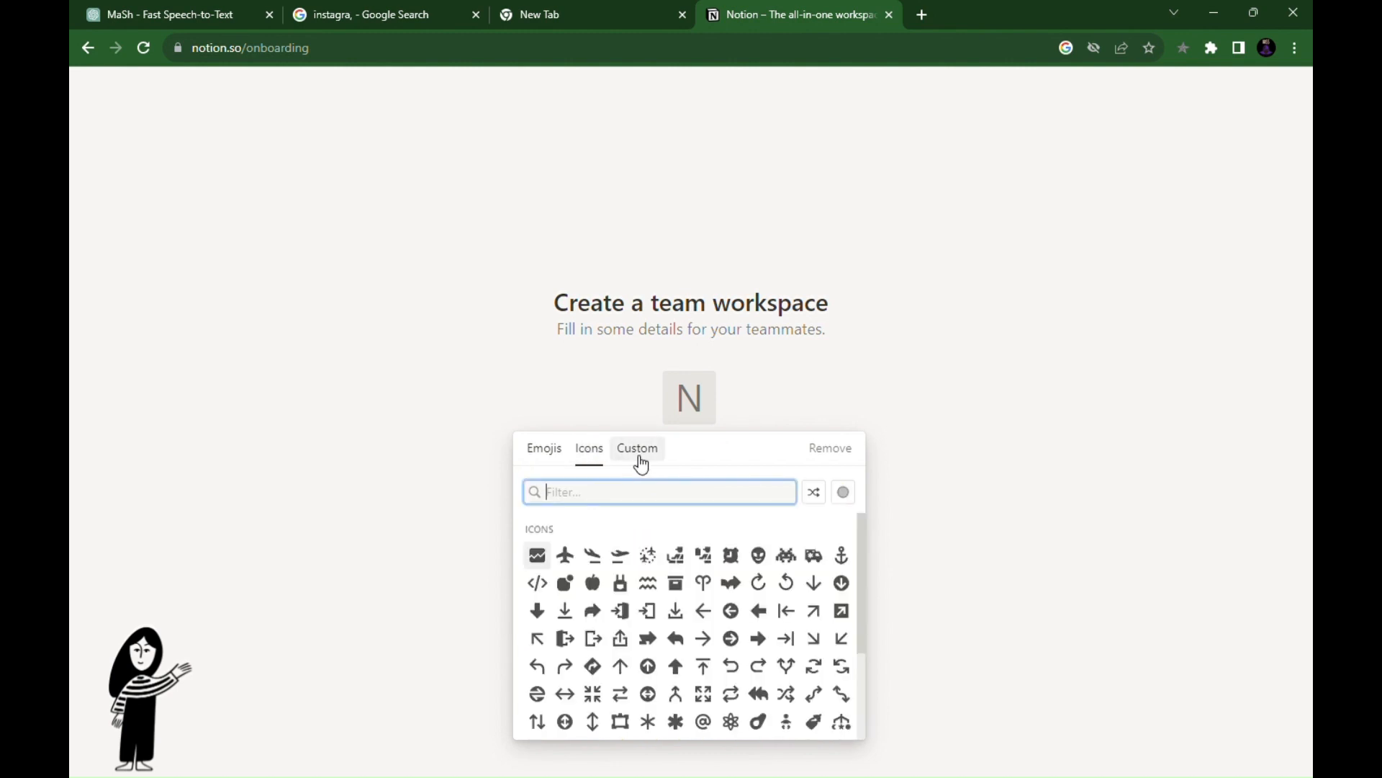
click(641, 458)
click(602, 456)
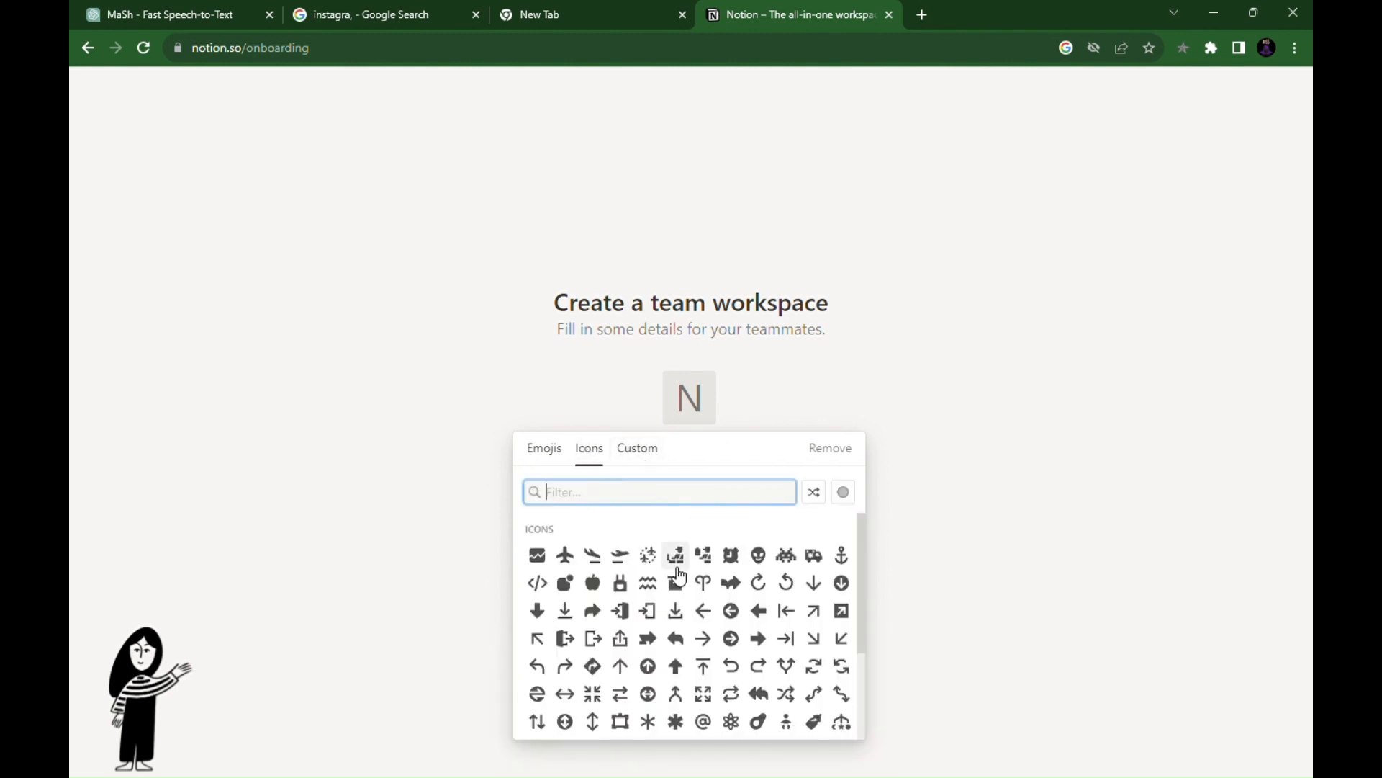
scroll(679, 574, down, 2)
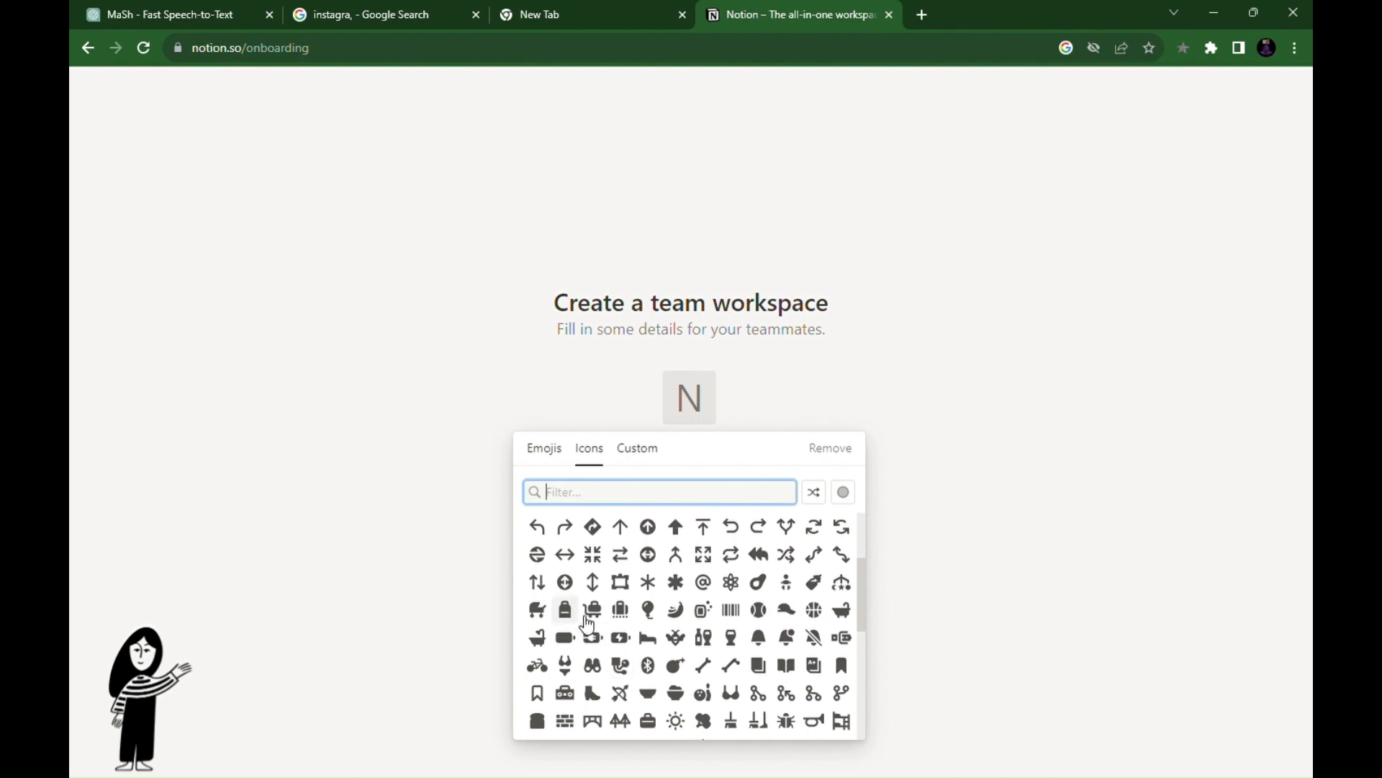
click(675, 665)
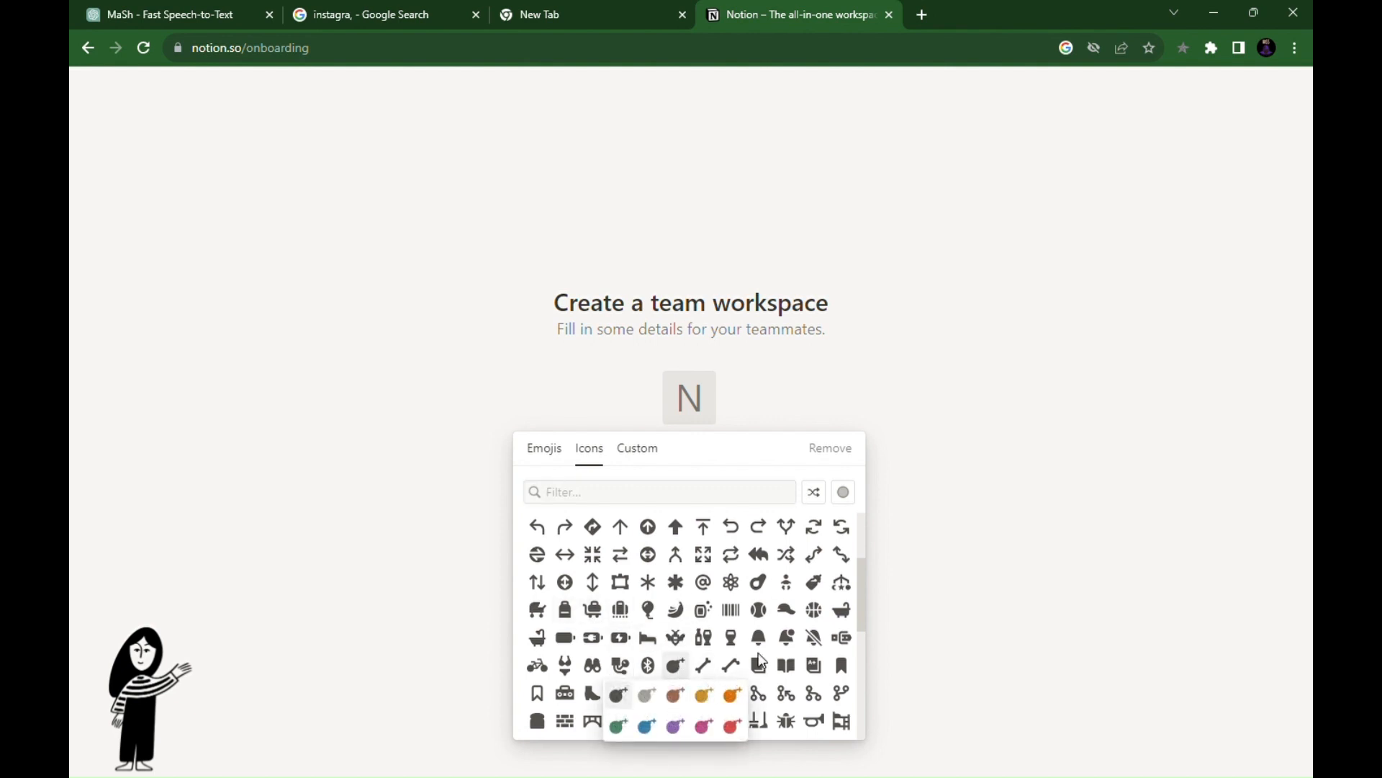
click(732, 726)
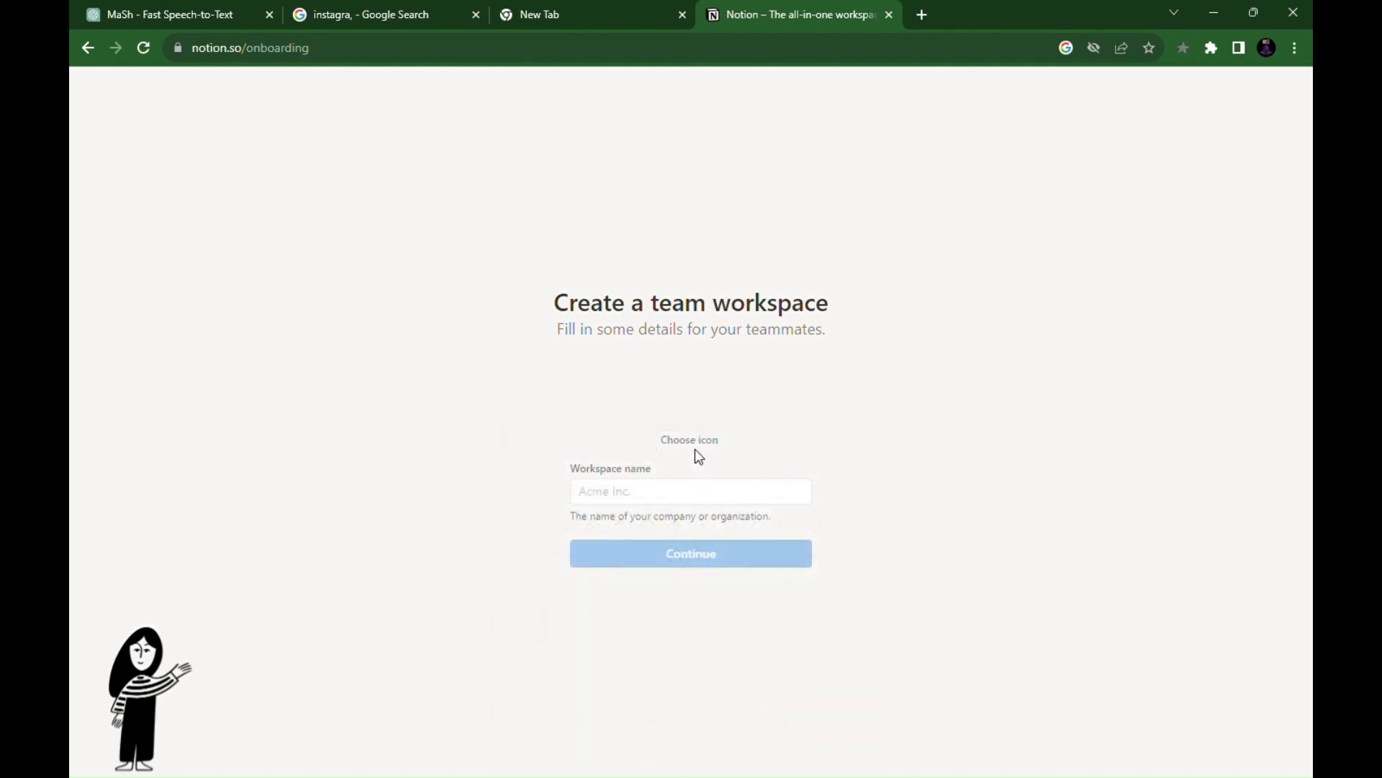
Name the team workspace TEST and continue to the teammate invitations
click(625, 491)
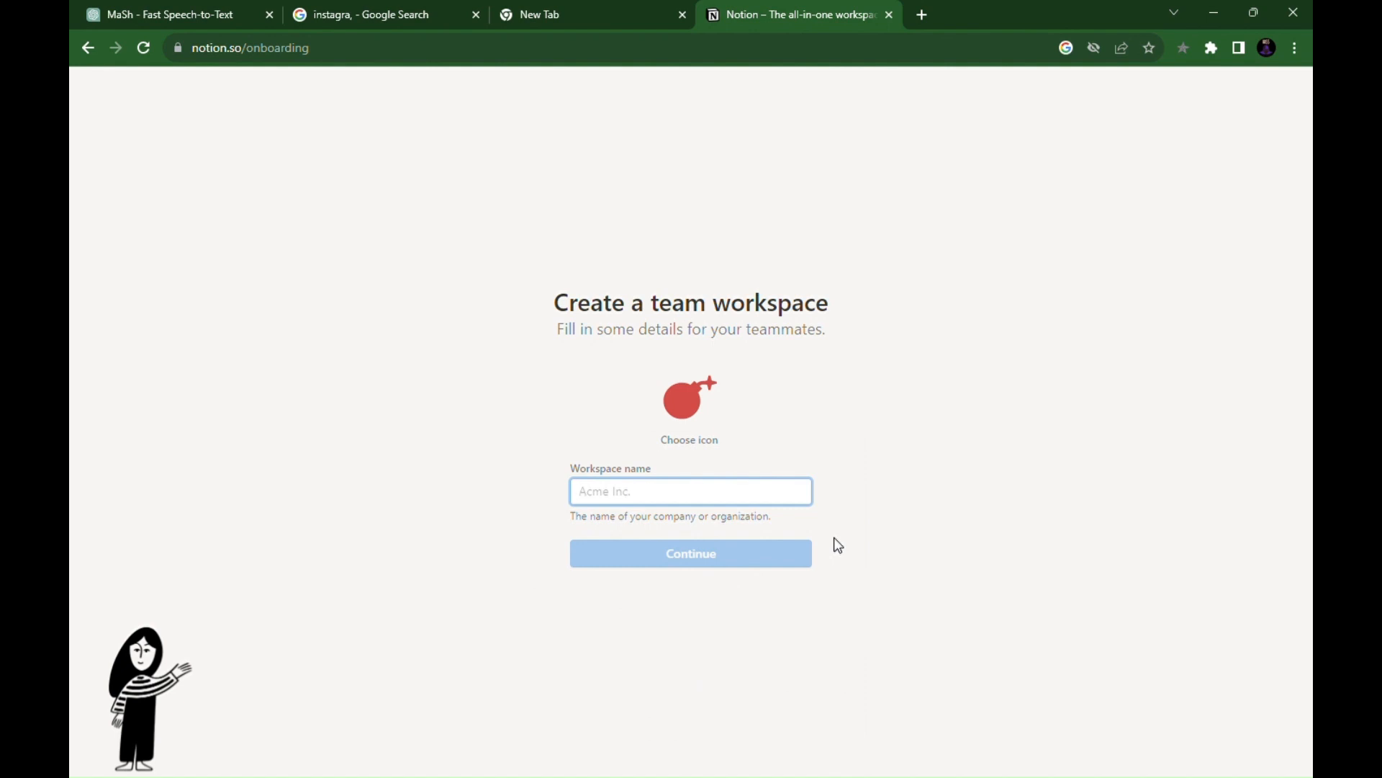
text(TEST)
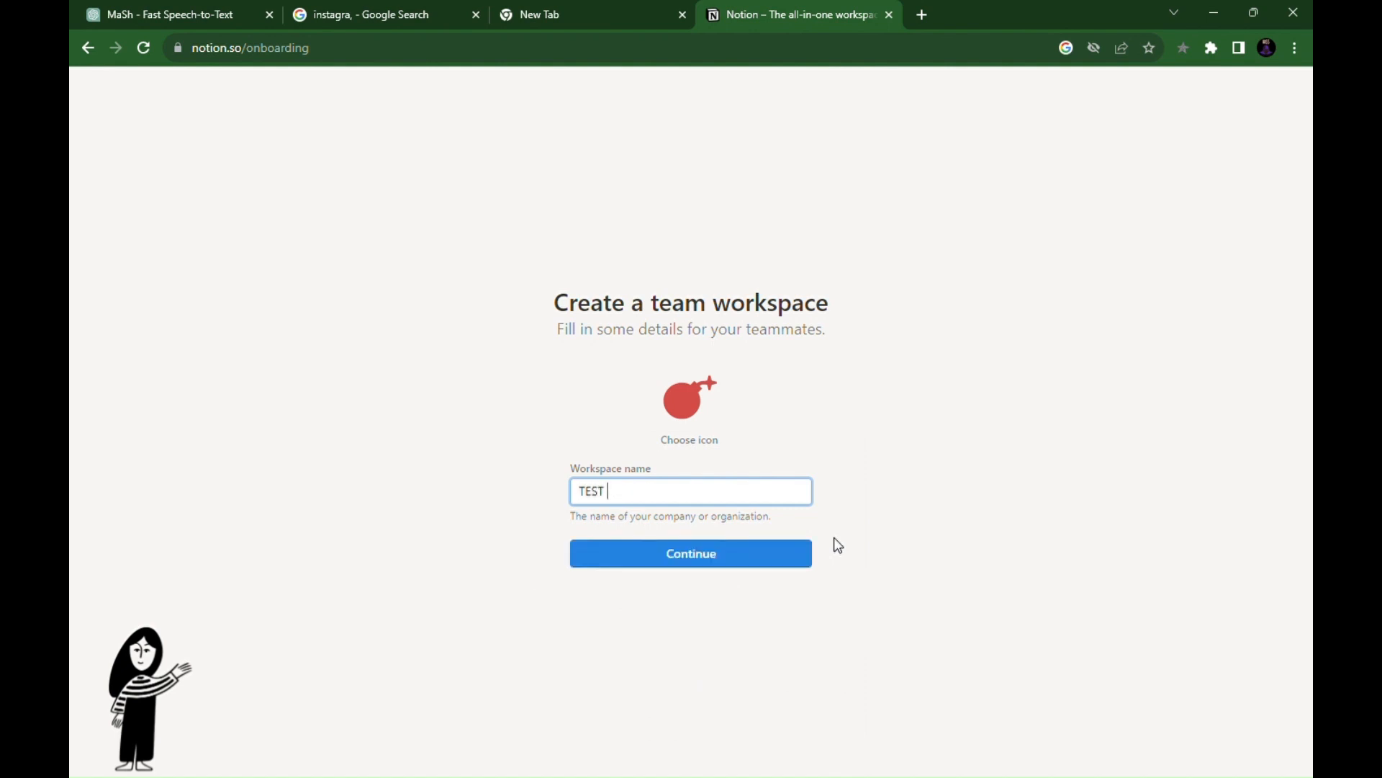
click(768, 564)
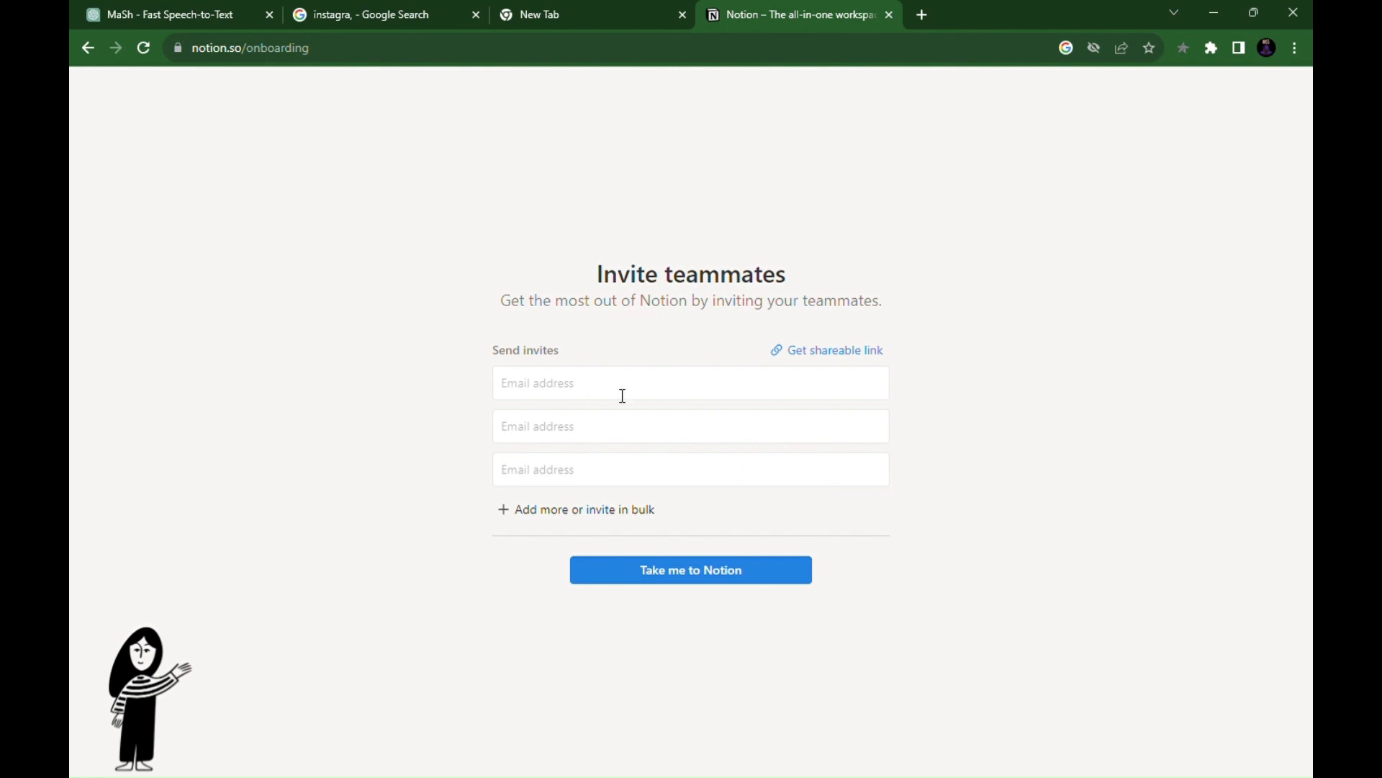
Copy the shareable invite link without adding any email addresses, and enter the workspace using the Projects & tasks template
drag(488, 364, 559, 358)
click(576, 373)
click(835, 351)
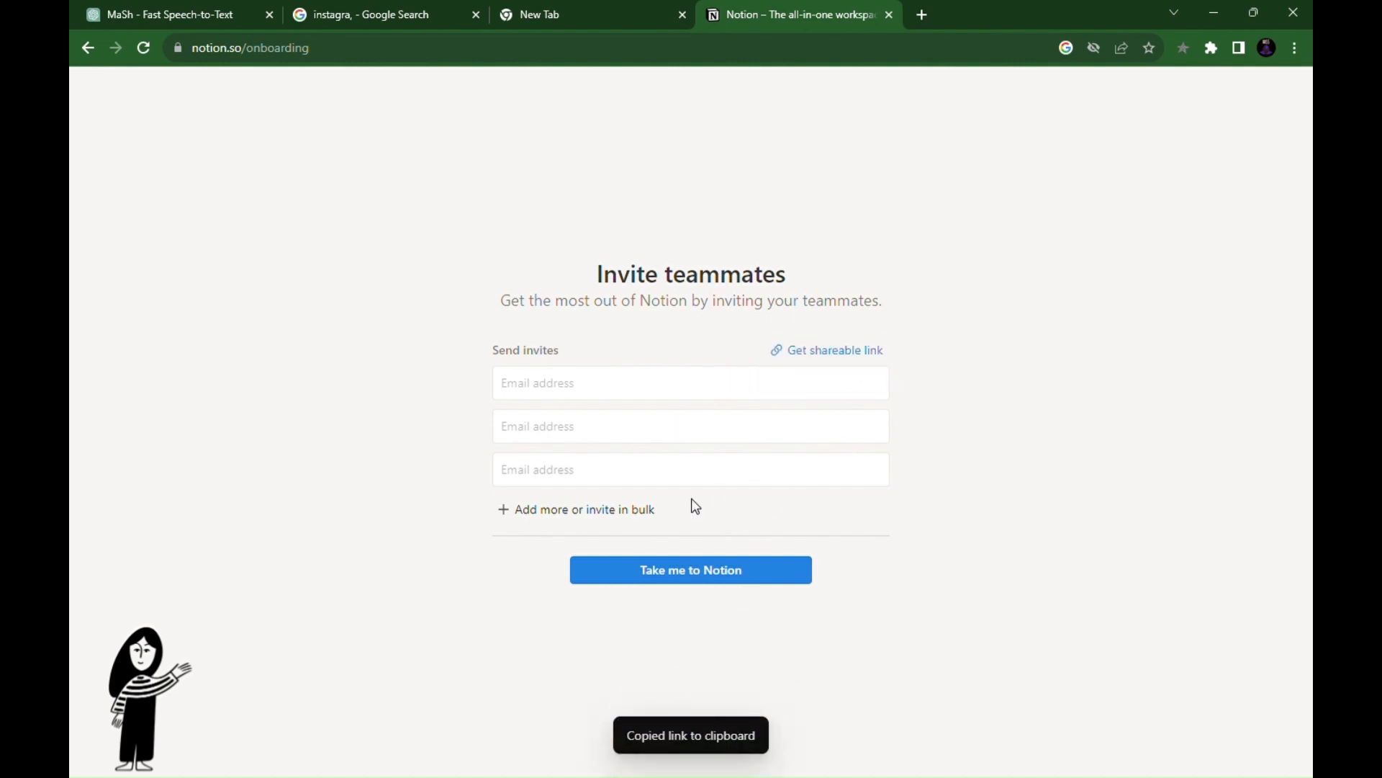
click(722, 580)
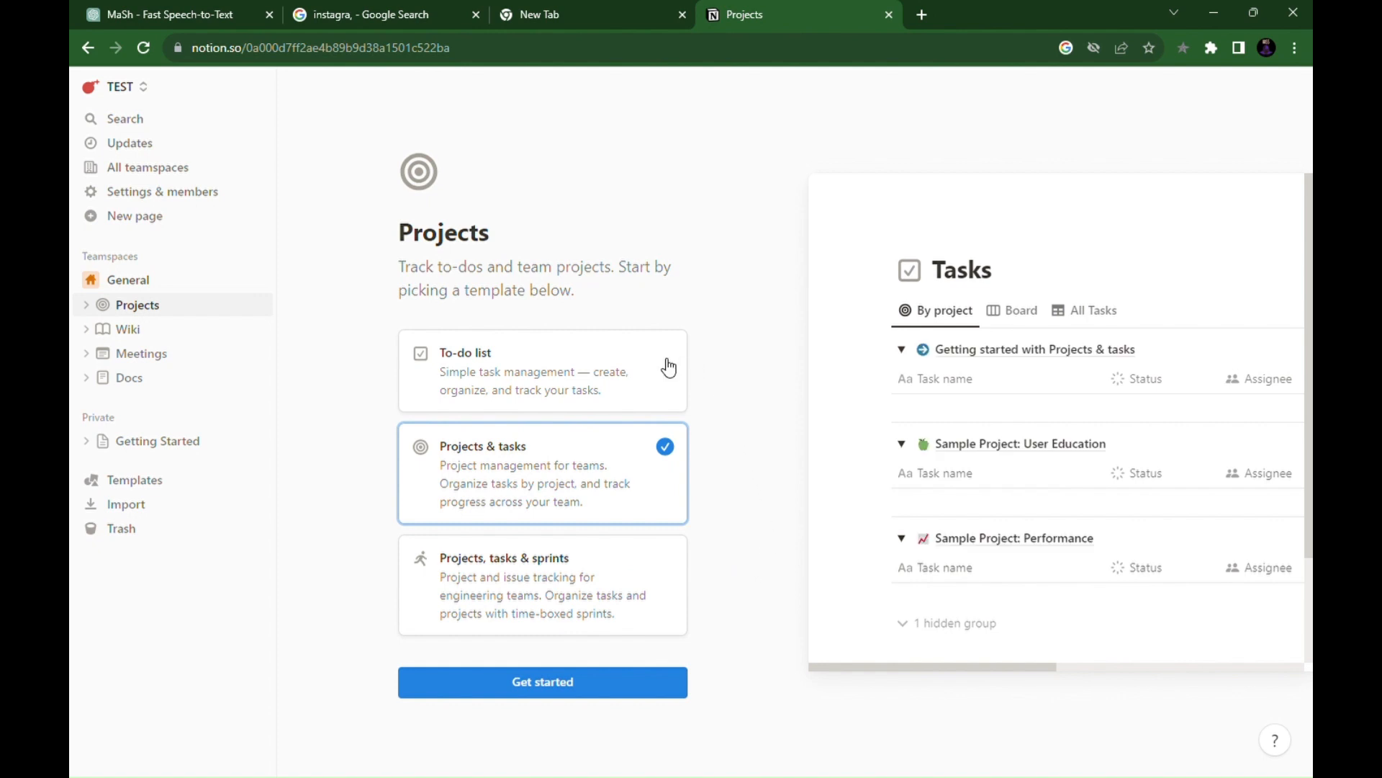
click(563, 687)
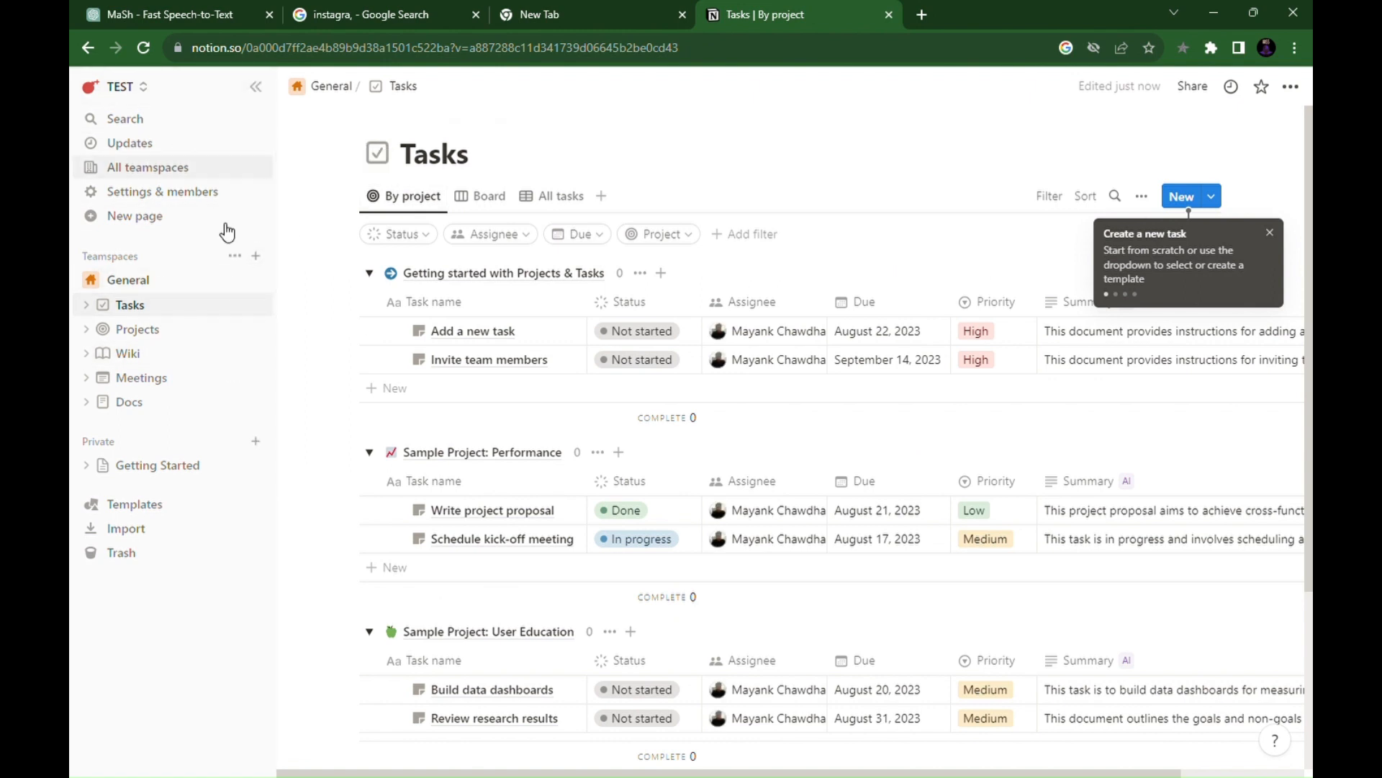
Look through the workspace's teamspaces and its Getting Started, Tasks and Projects pages
click(126, 258)
click(125, 119)
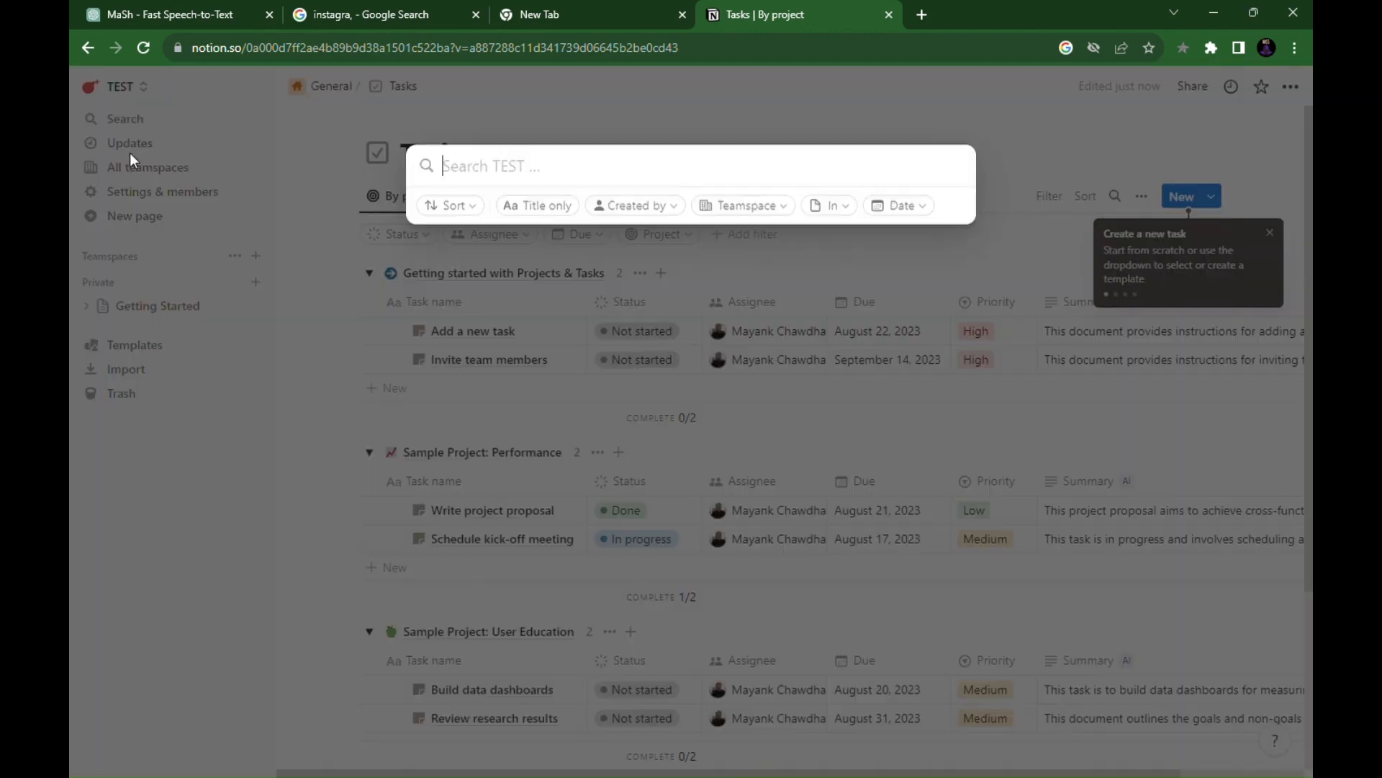
click(163, 169)
click(145, 307)
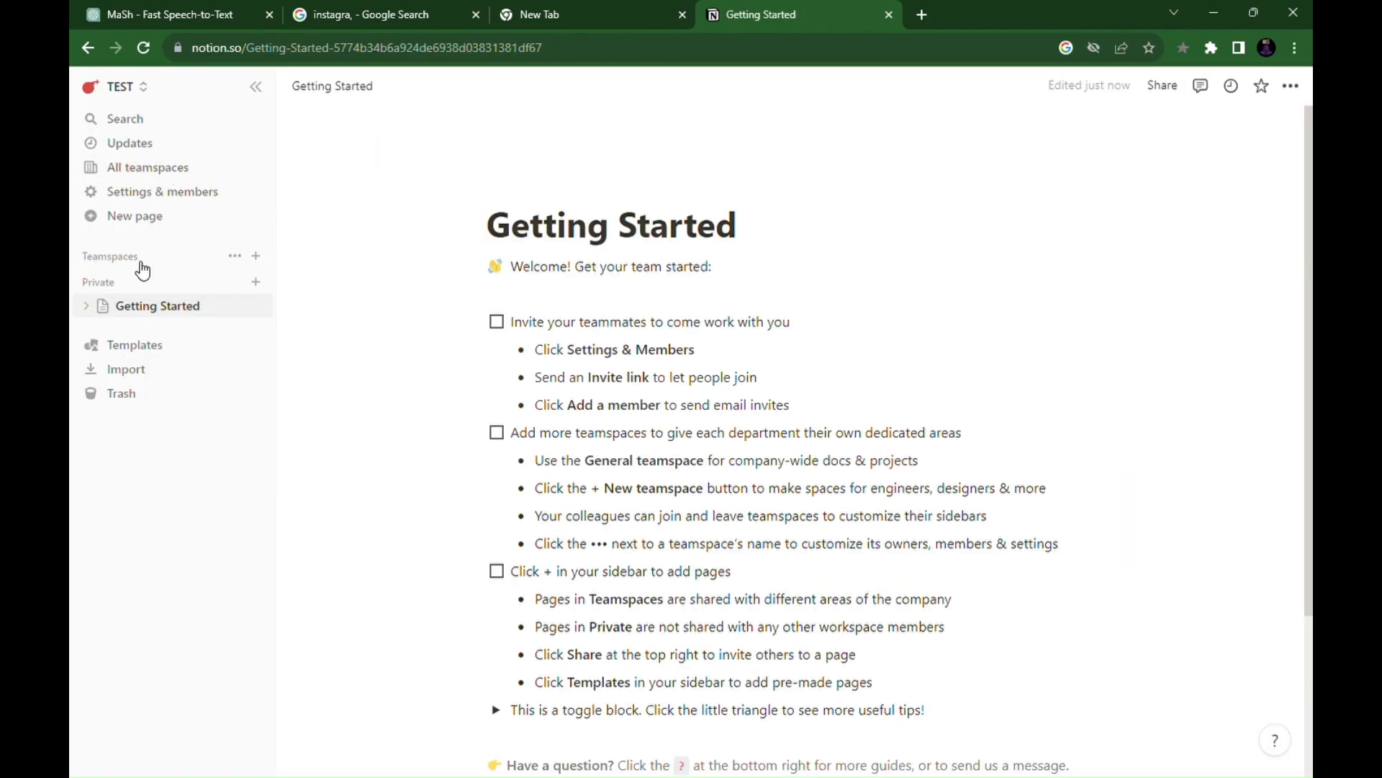
click(133, 259)
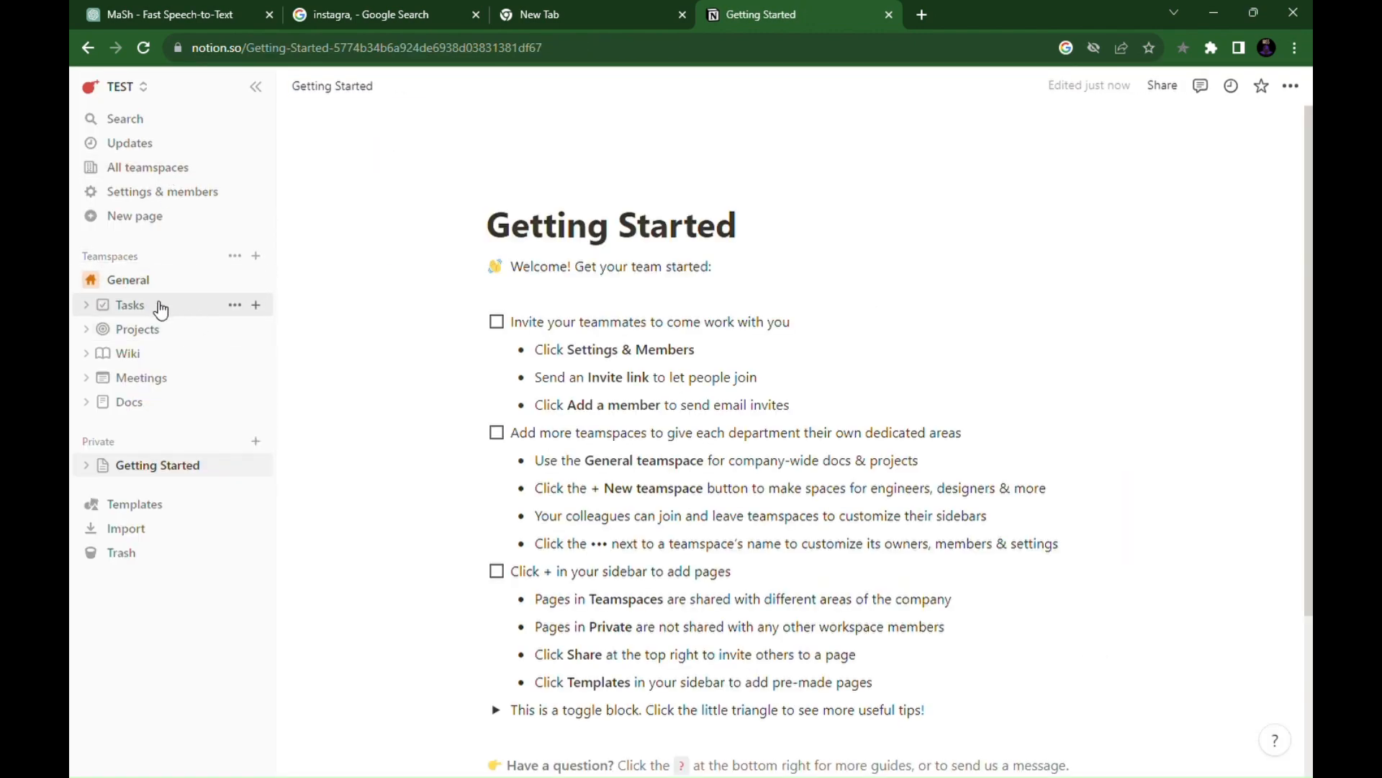
click(144, 304)
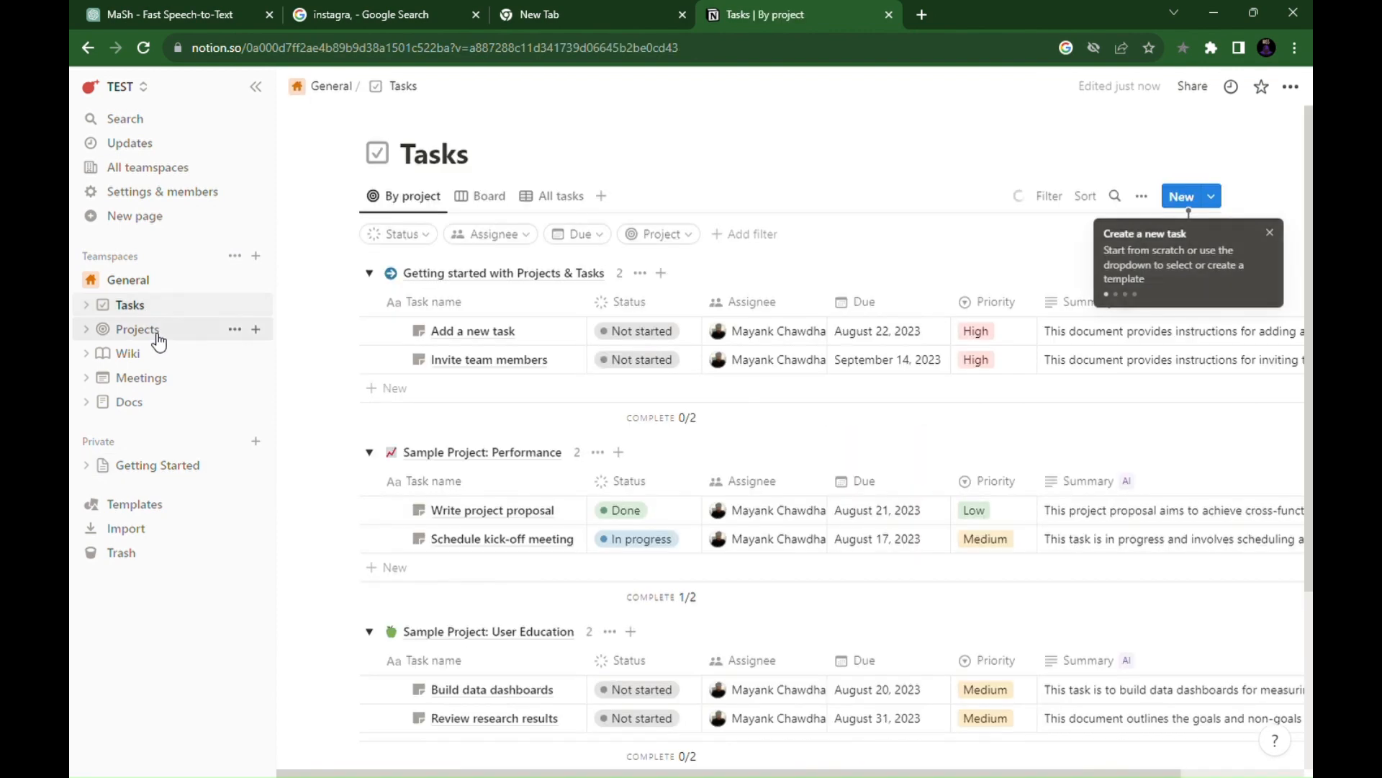
click(173, 329)
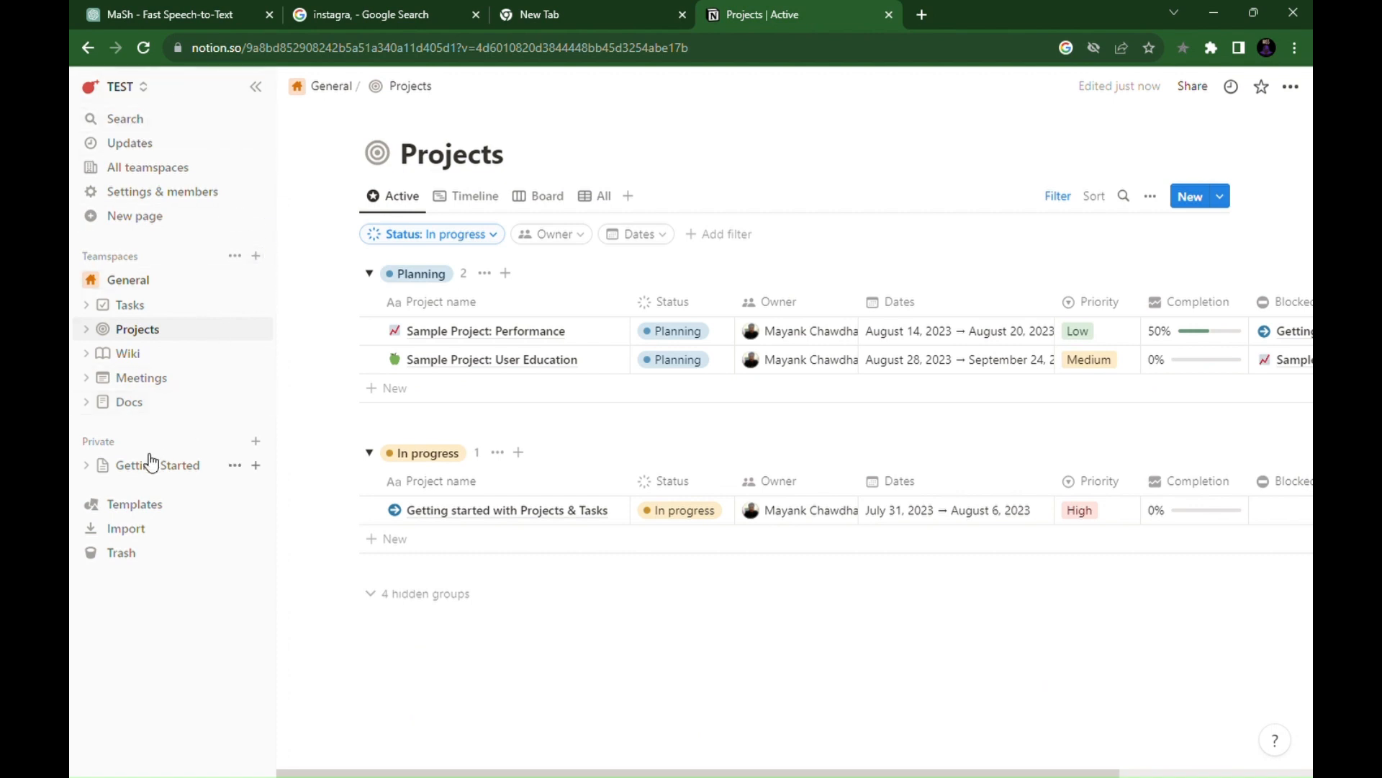
click(257, 257)
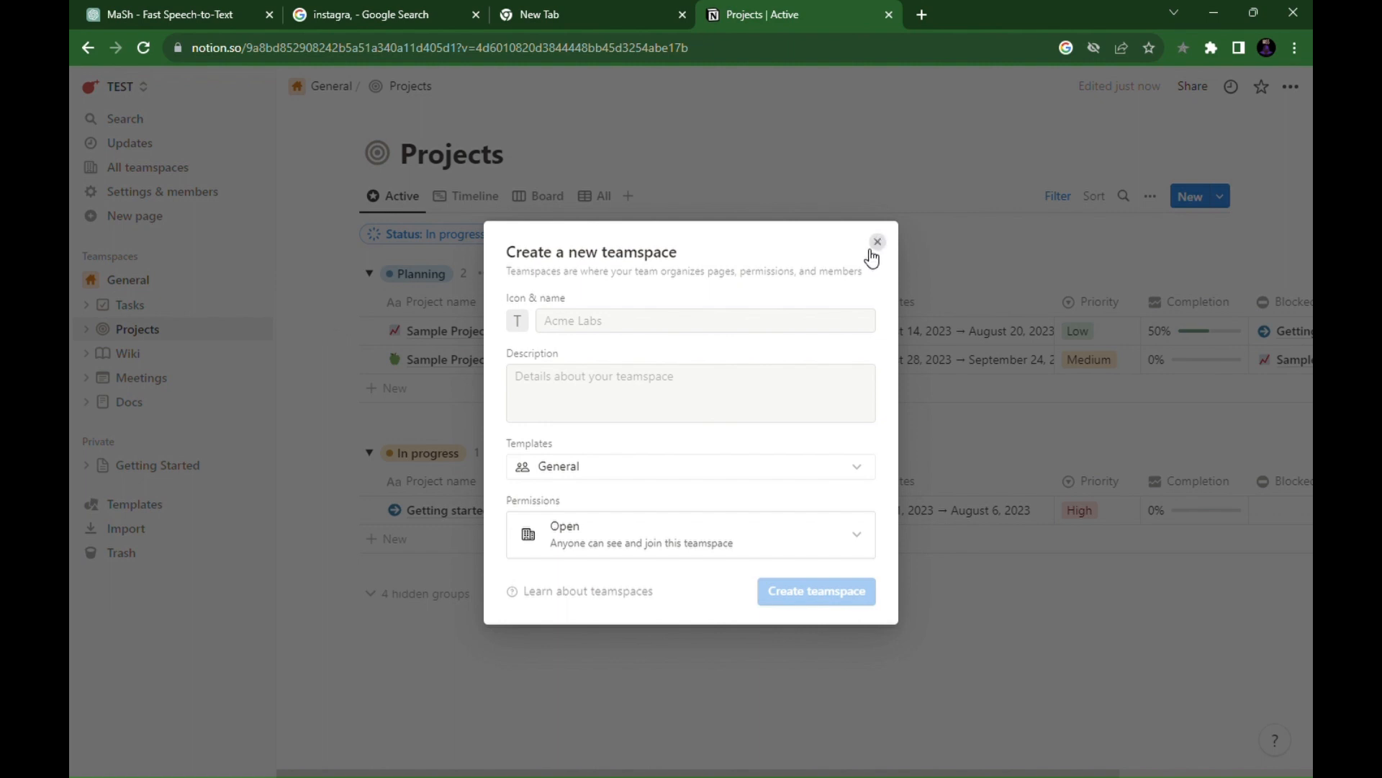
click(878, 242)
click(186, 291)
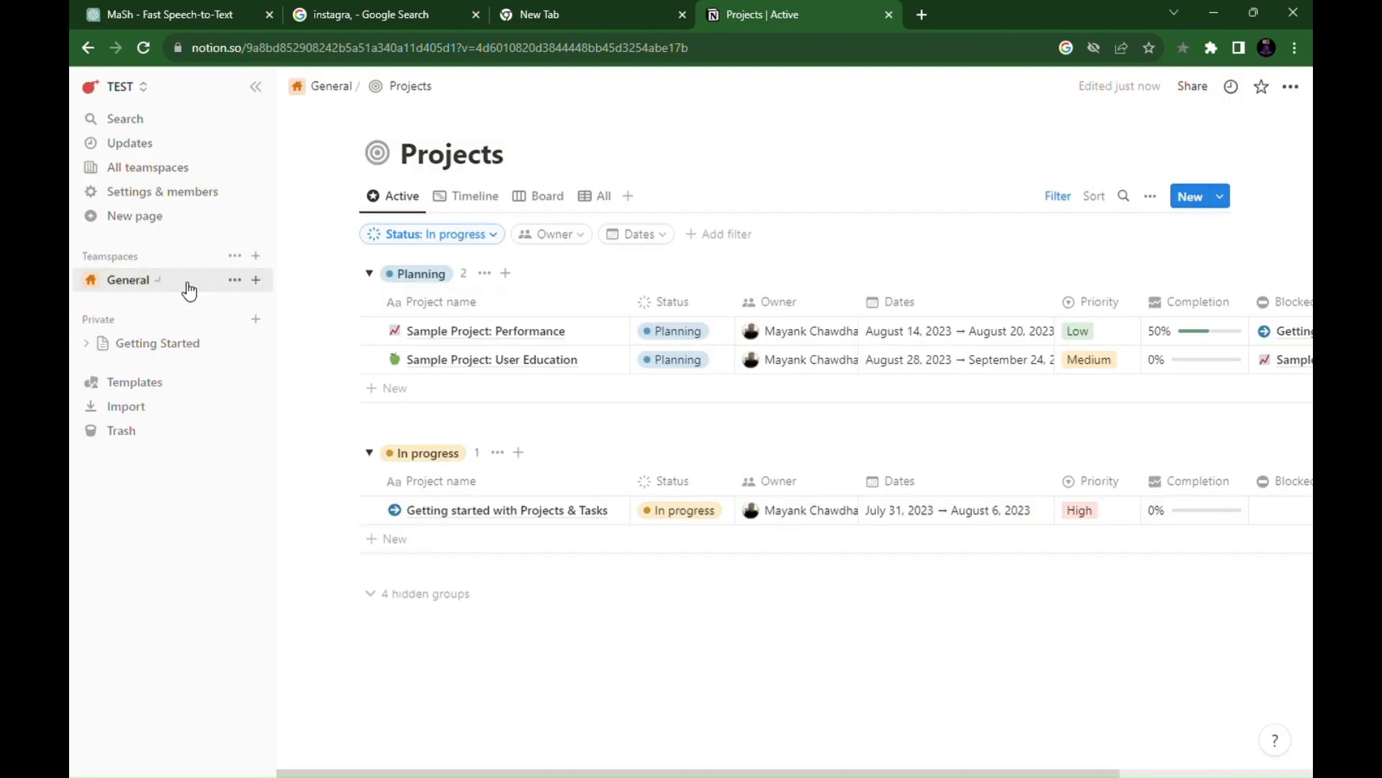
click(185, 291)
Add a blank page to the General teamspace and title it Client
click(256, 280)
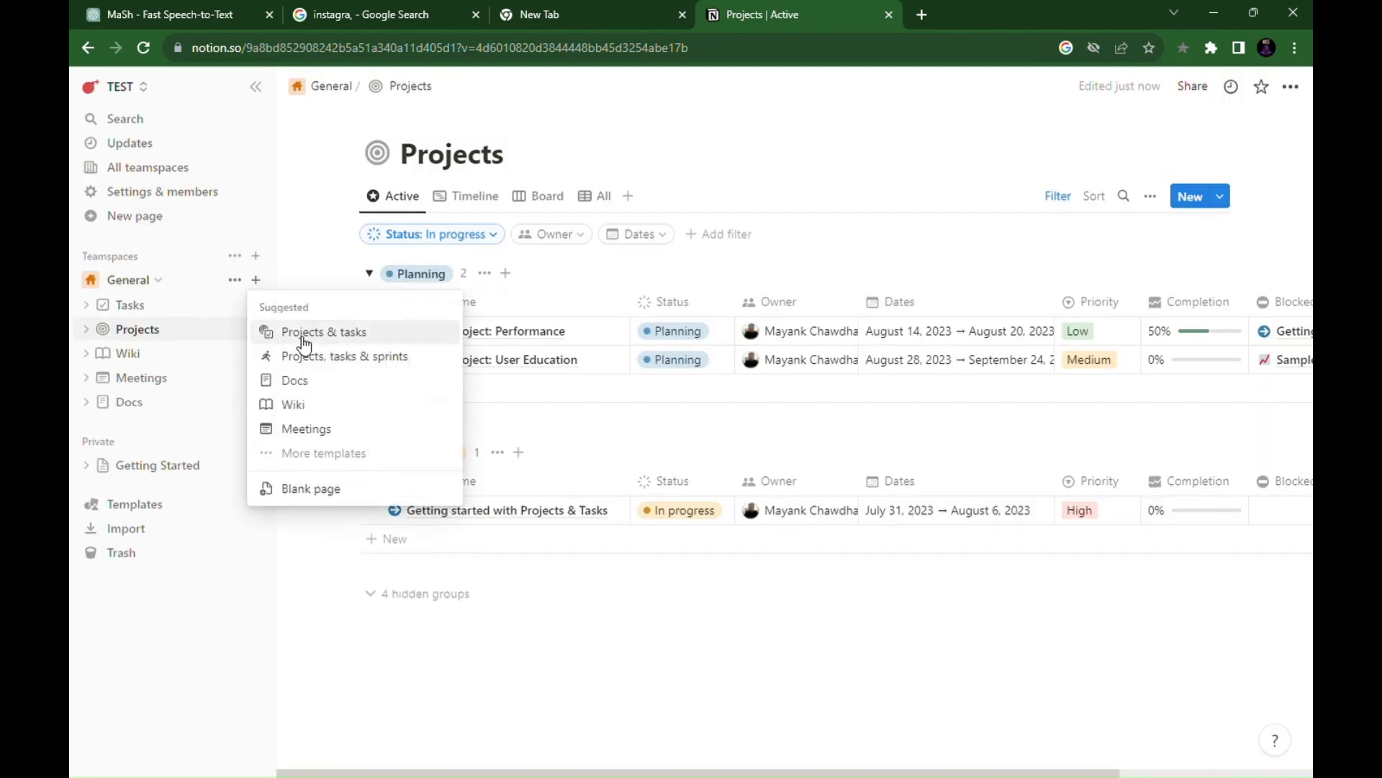
click(317, 497)
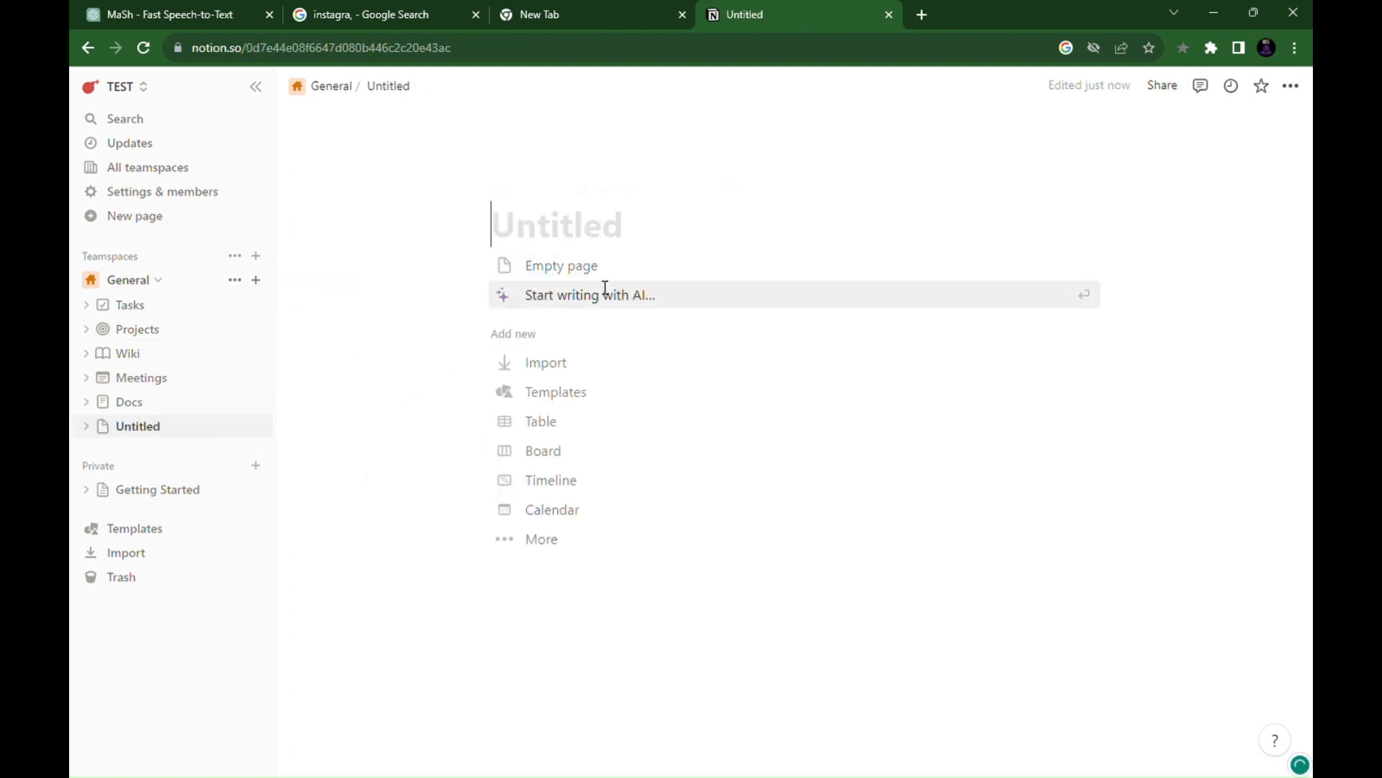
text(CLient)
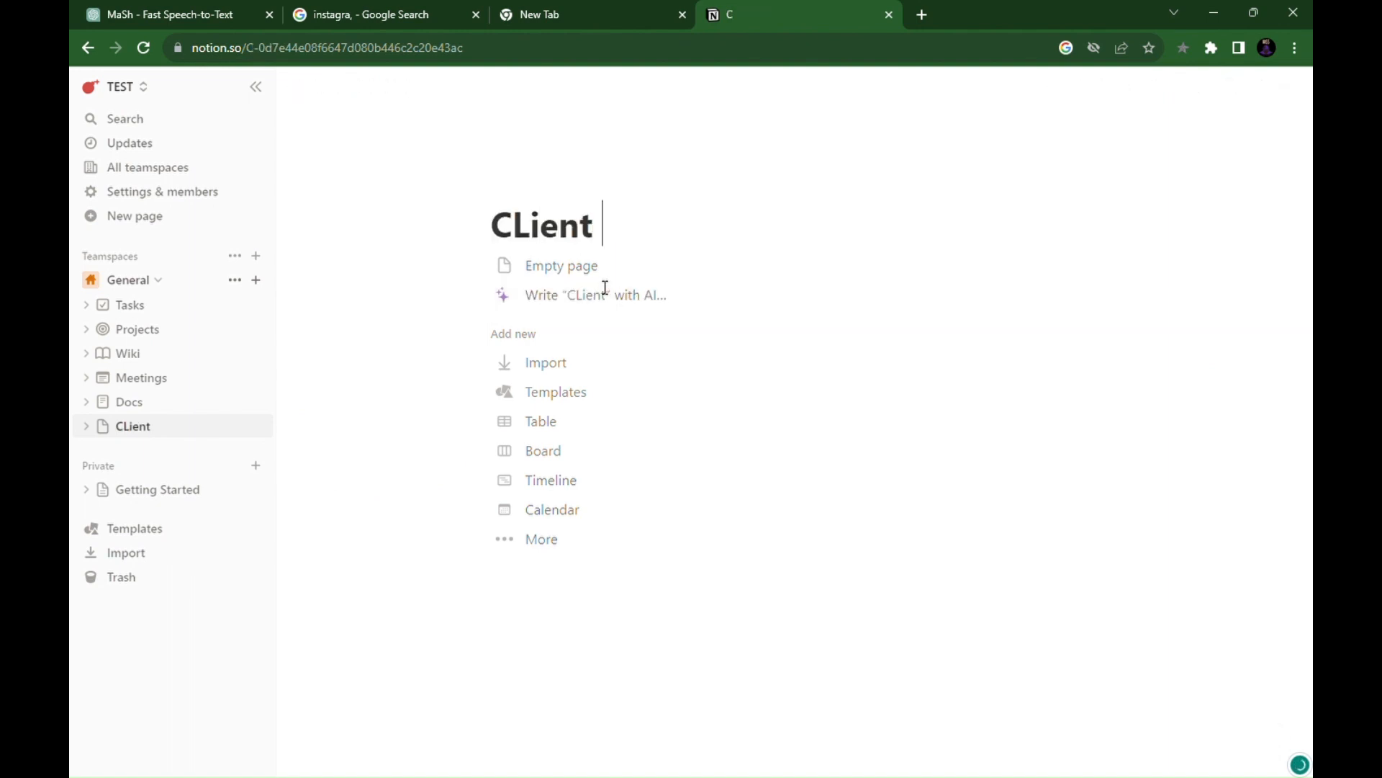
key(ctrl+a)
text(Client)
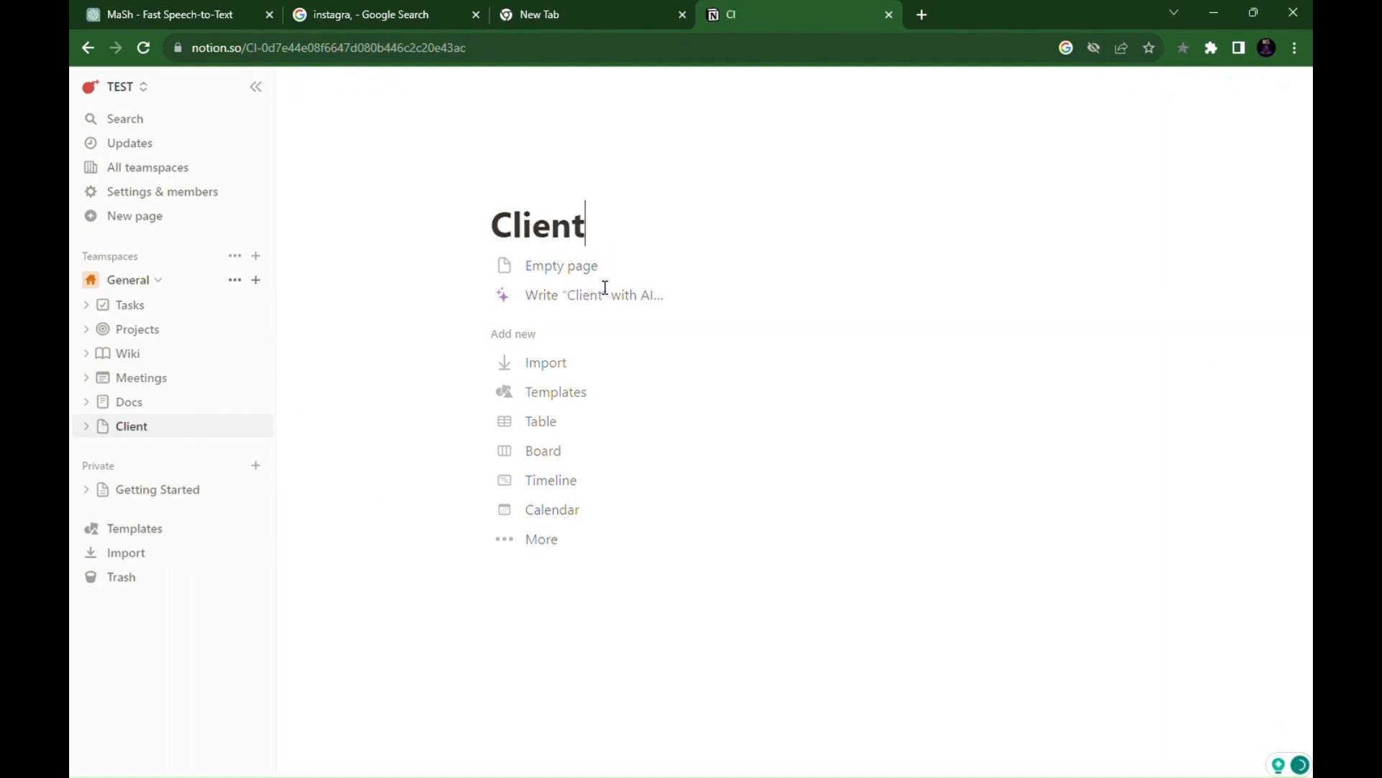
Extend the new page's title to Client Area
text( Area)
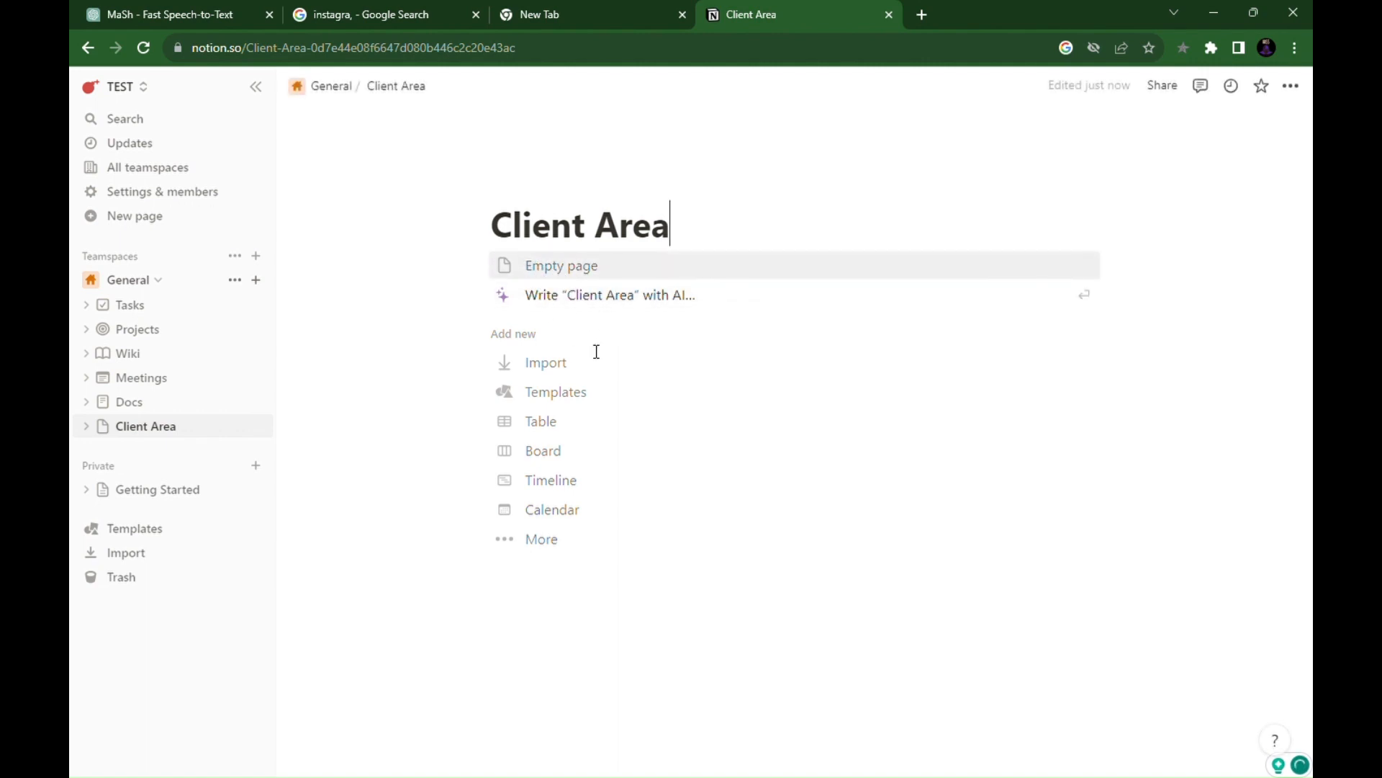
click(648, 301)
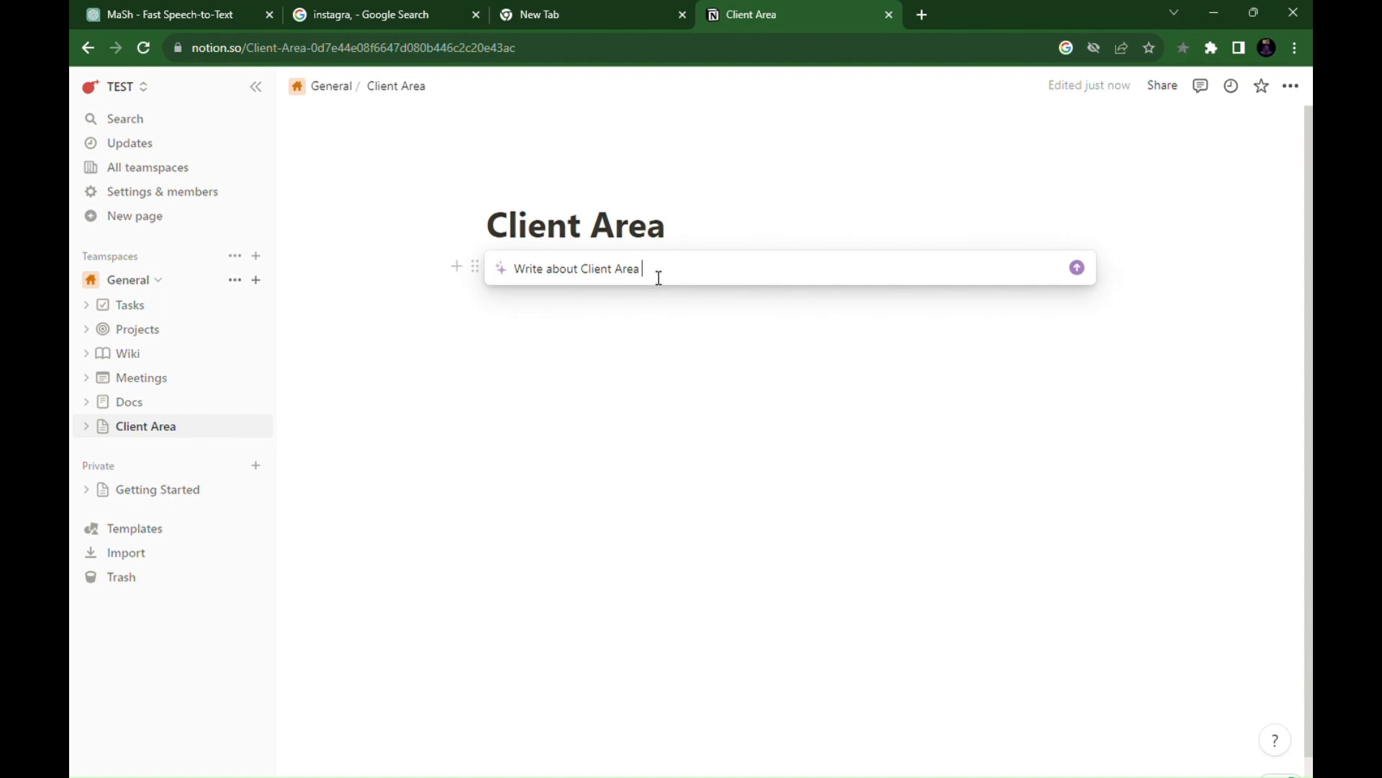
key(ctrl+a)
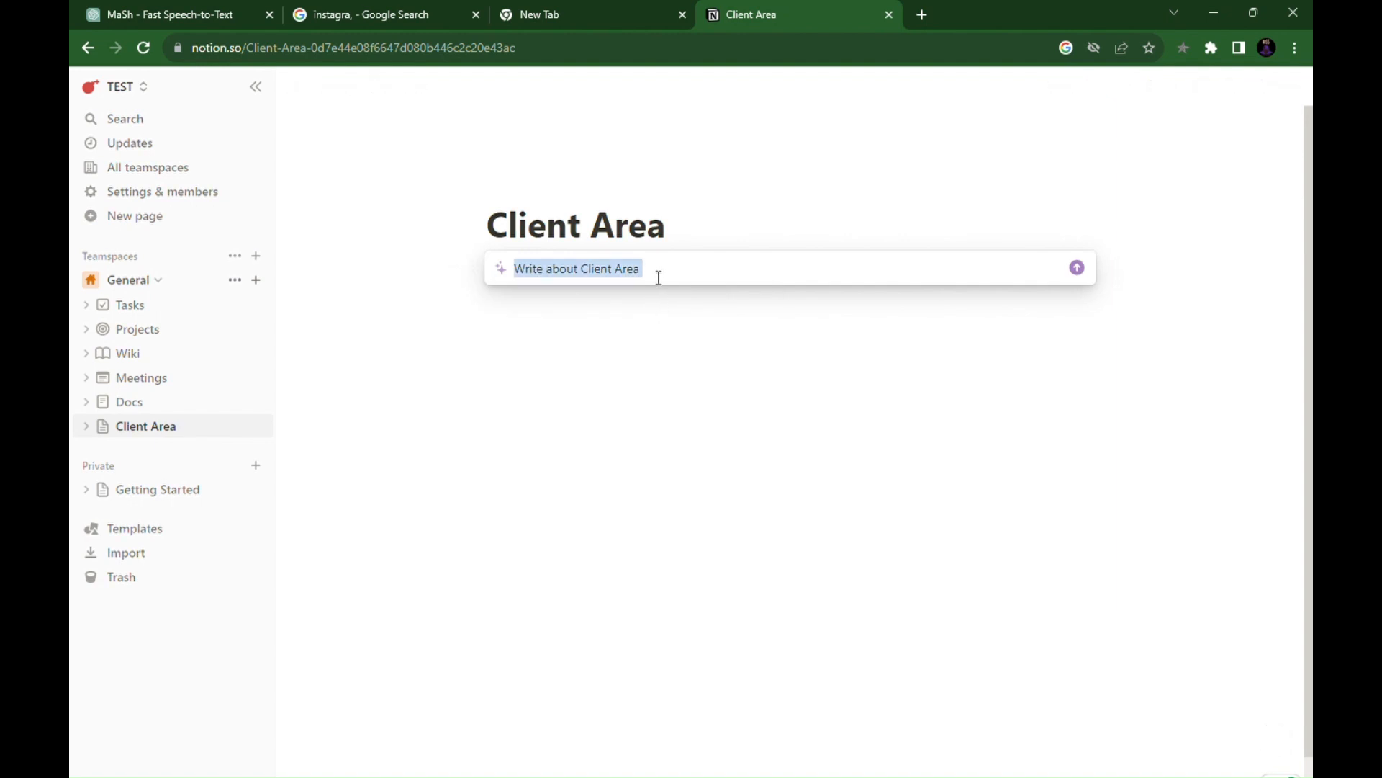
key(BackSpace)
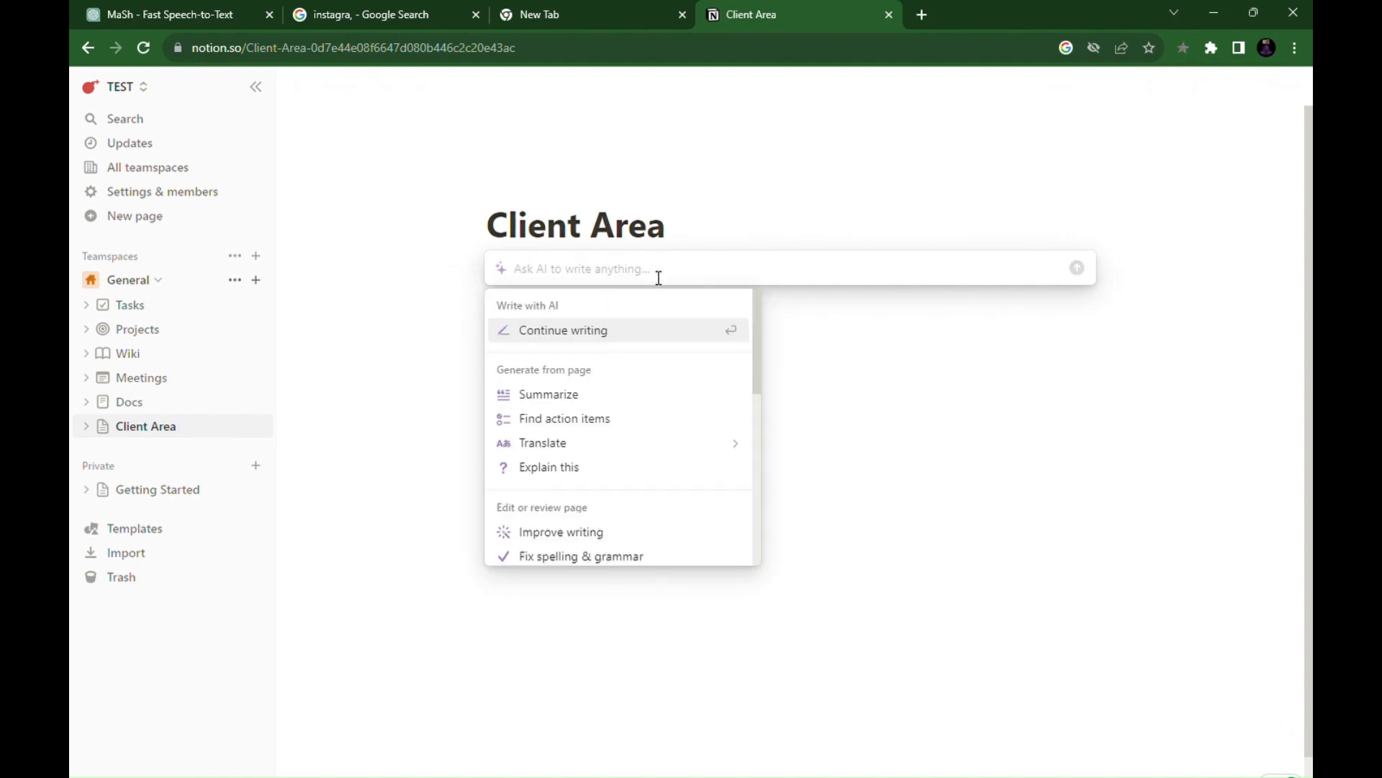
text(So)
key(BackSpace)
key(BackSpace)
key(BackSpace)
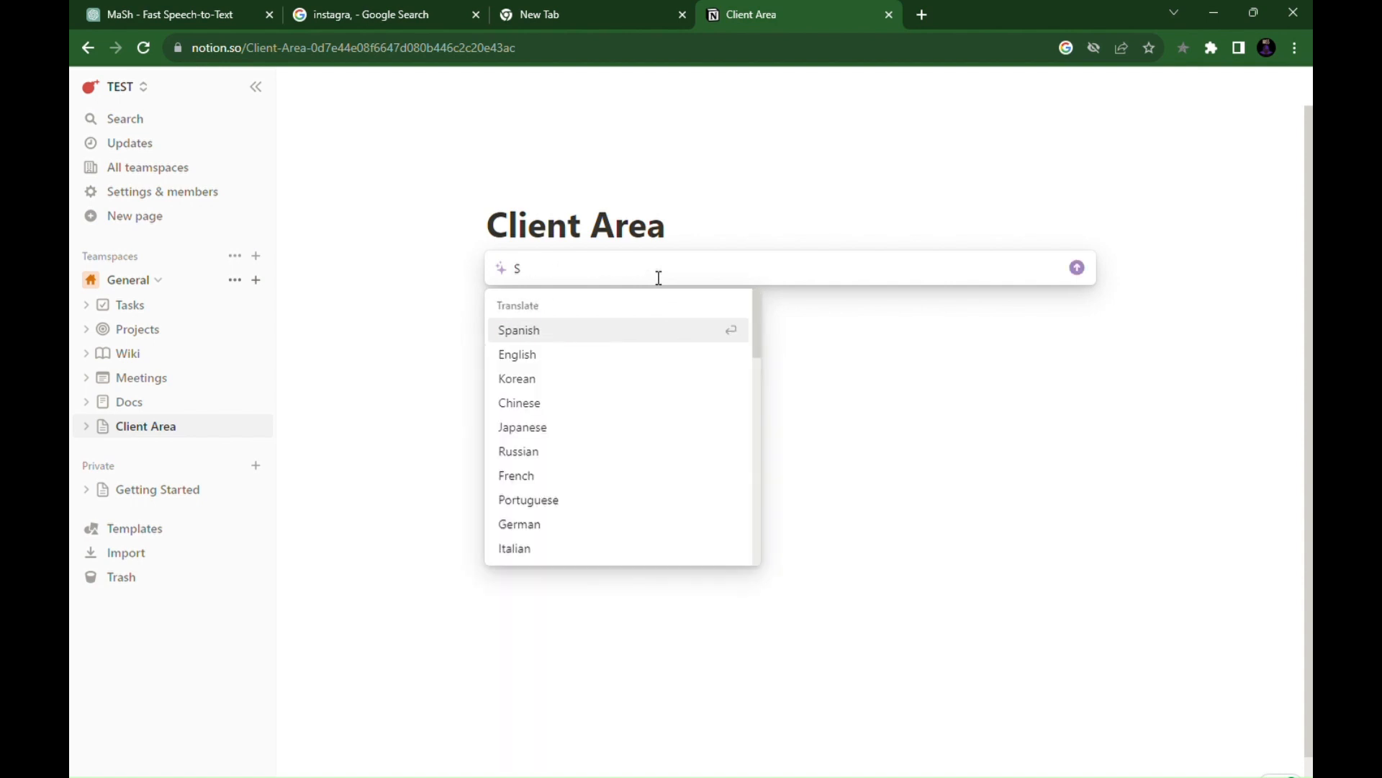
text(Create)
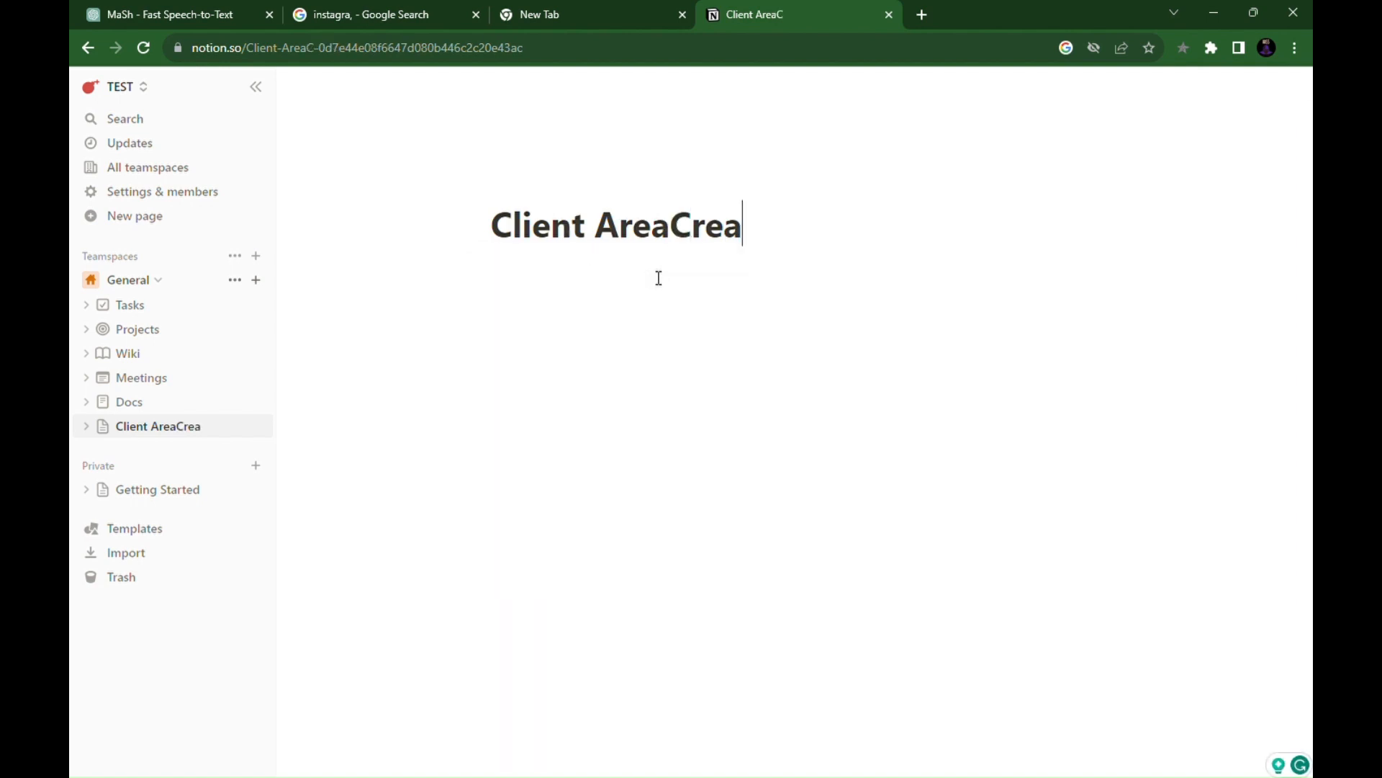
key(BackSpace)
key(BackSpace)
key(BackSpace)
key(BackSpace)
key(BackSpace)
key(BackSpace)
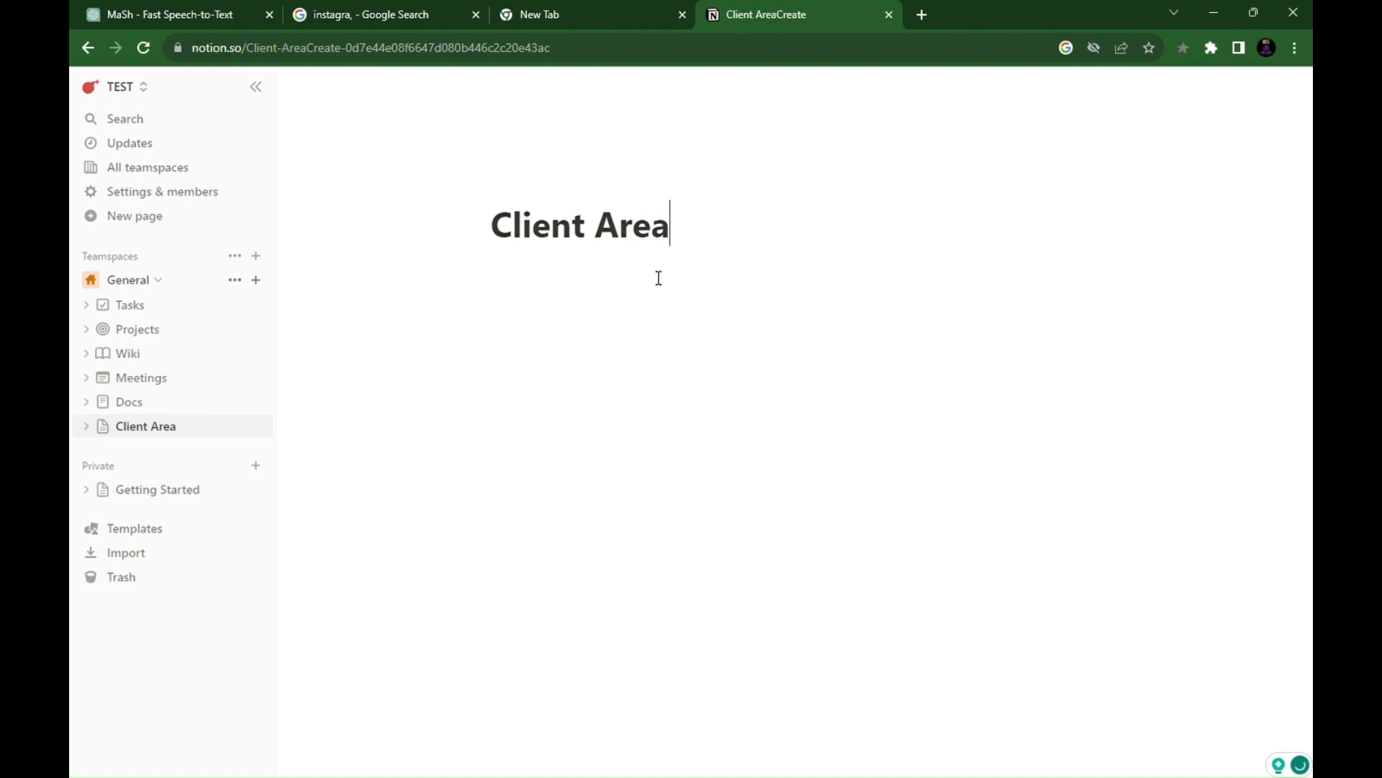
Have the AI create a client information table with serial number, name, date, instagram, whatsapp, Source and Progress, up to 15, in the page body
key(Return)
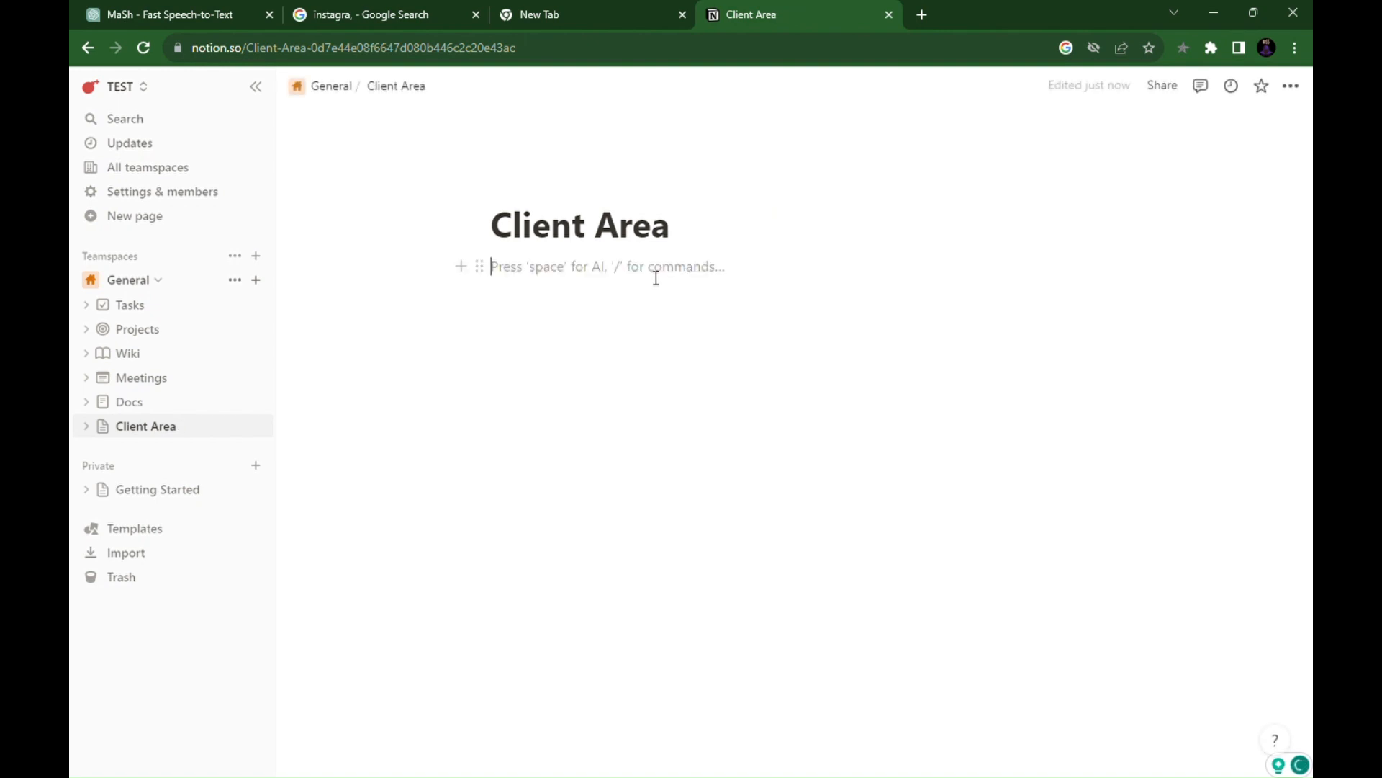
key(space)
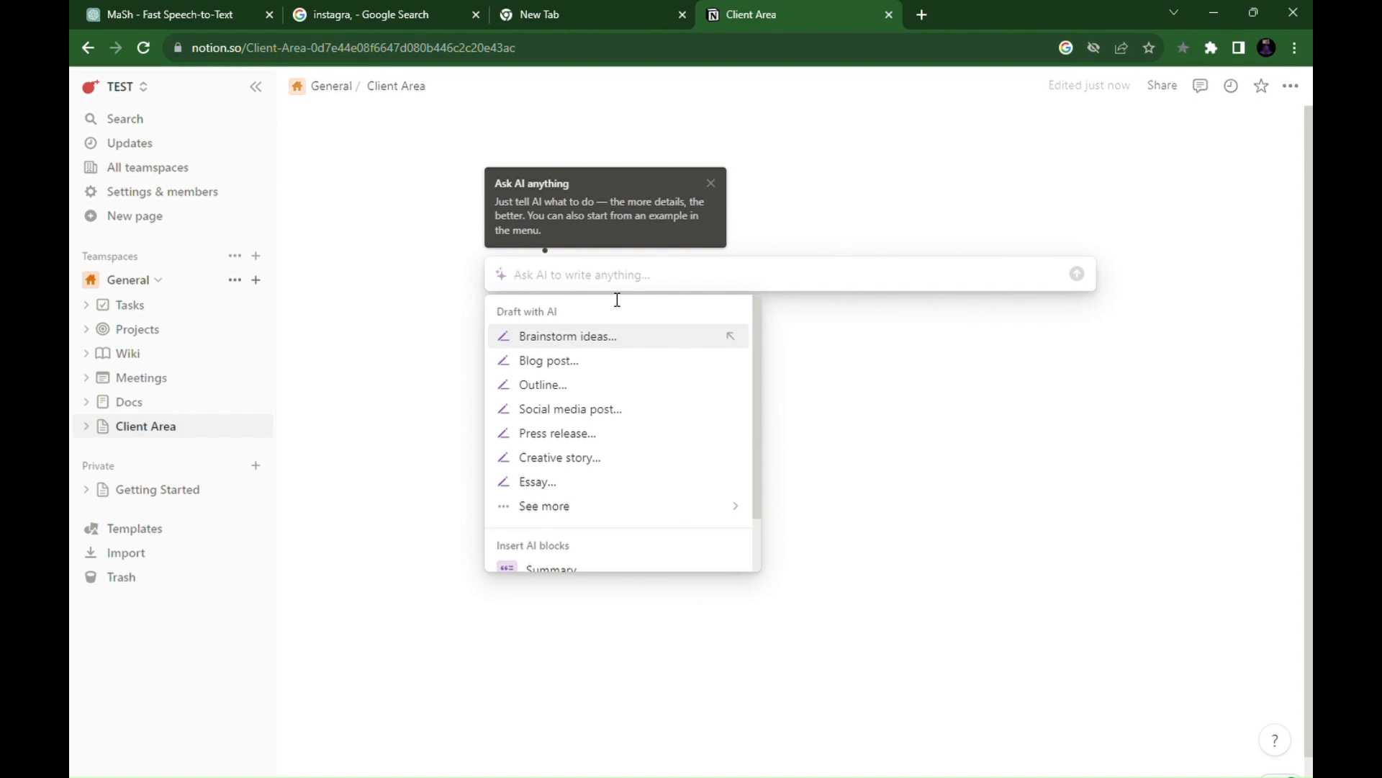
text(Create me a)
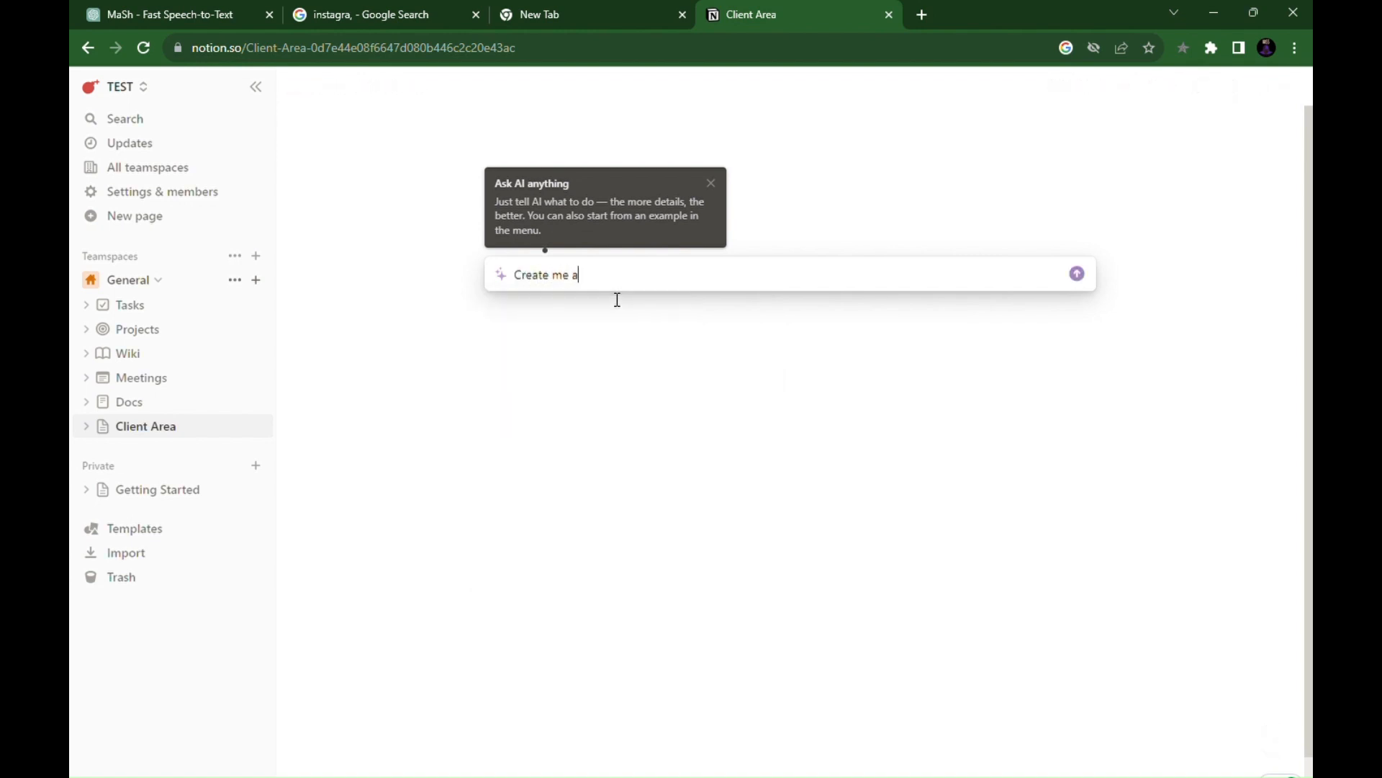
text(n area where i can store the infro)
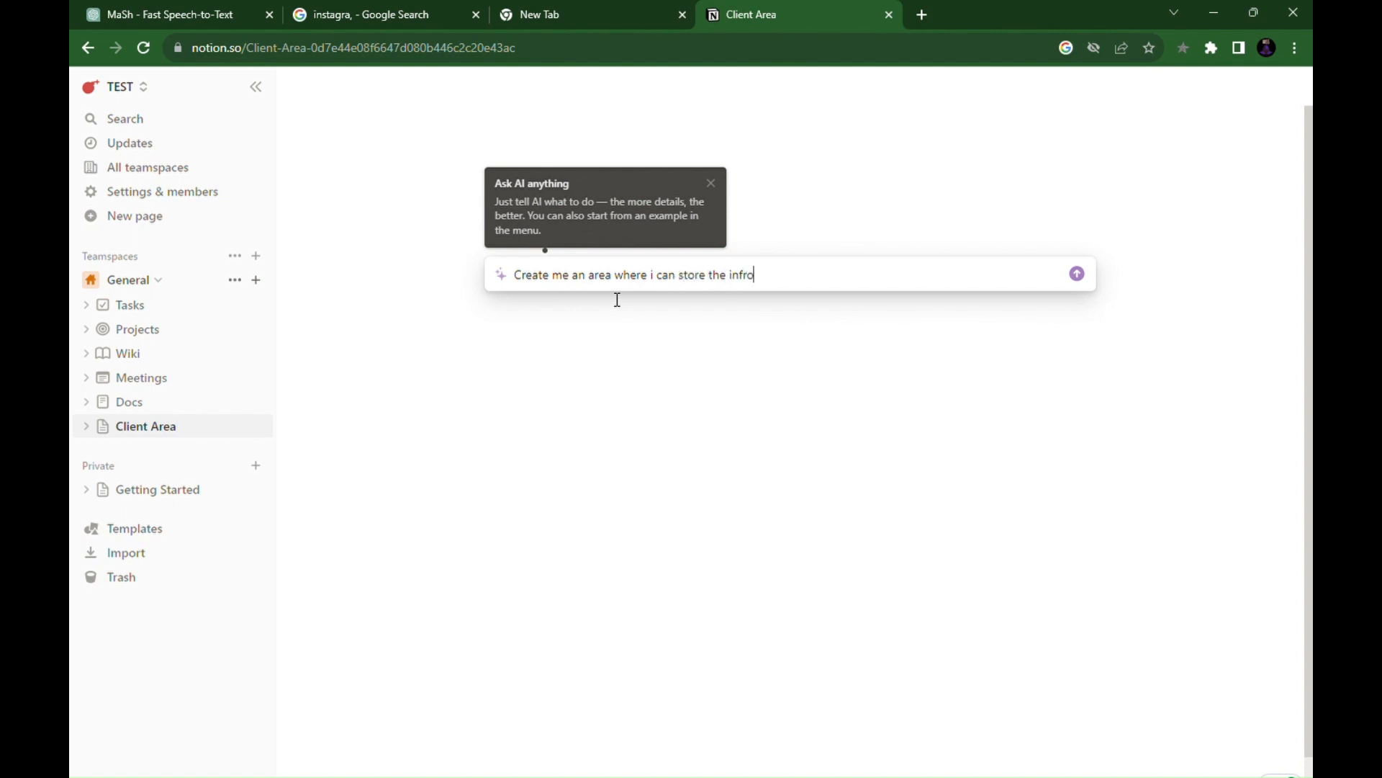
text(mation of my clients as in of)
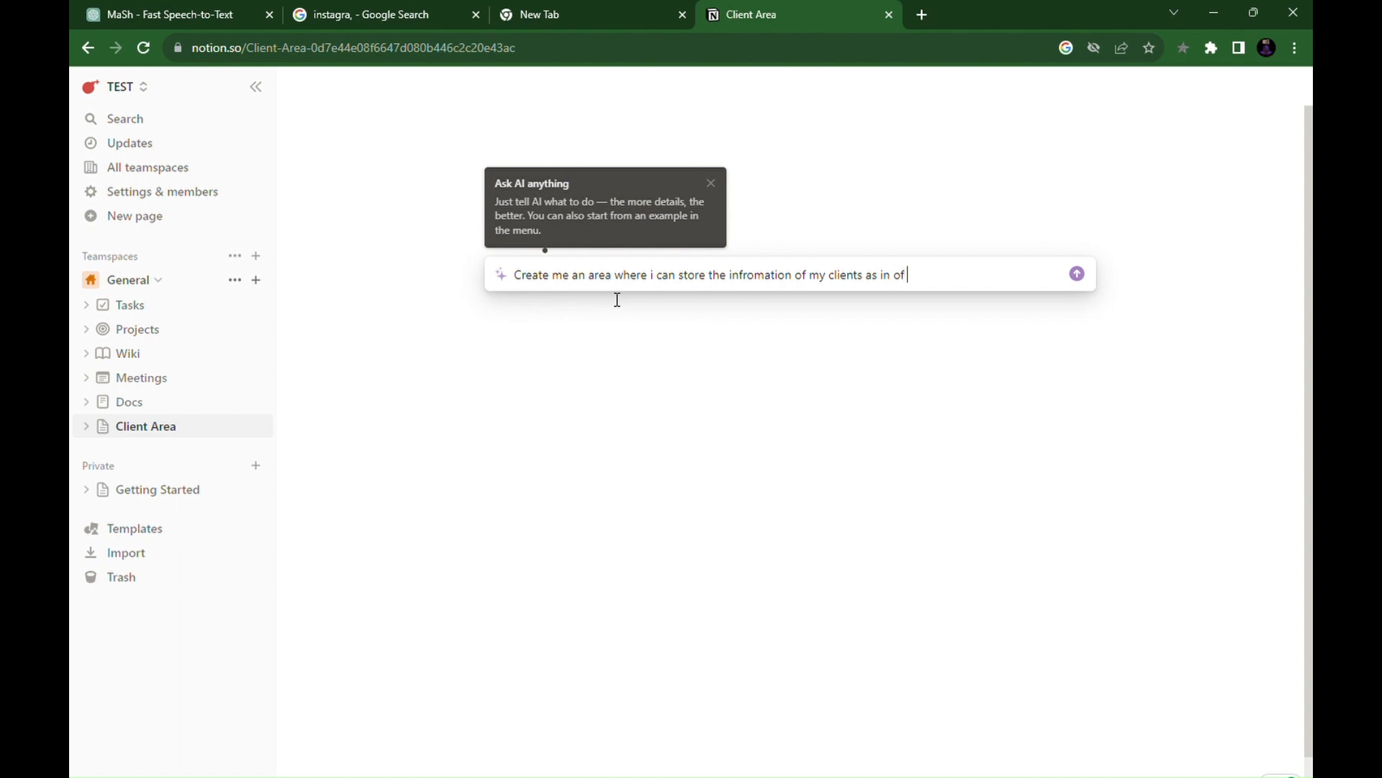
text( format serialnumber name date instagram)
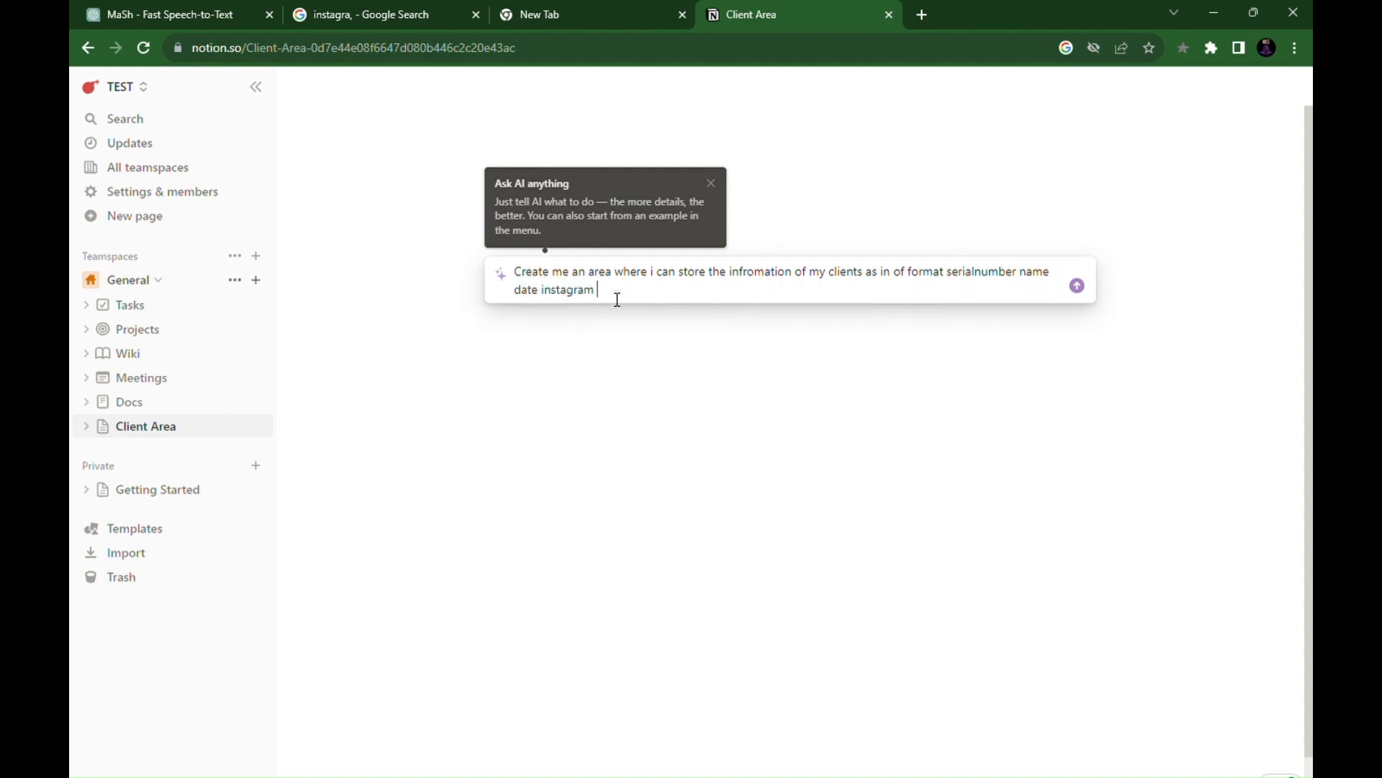
text( whatsapp n)
text(ogress + create upto 15)
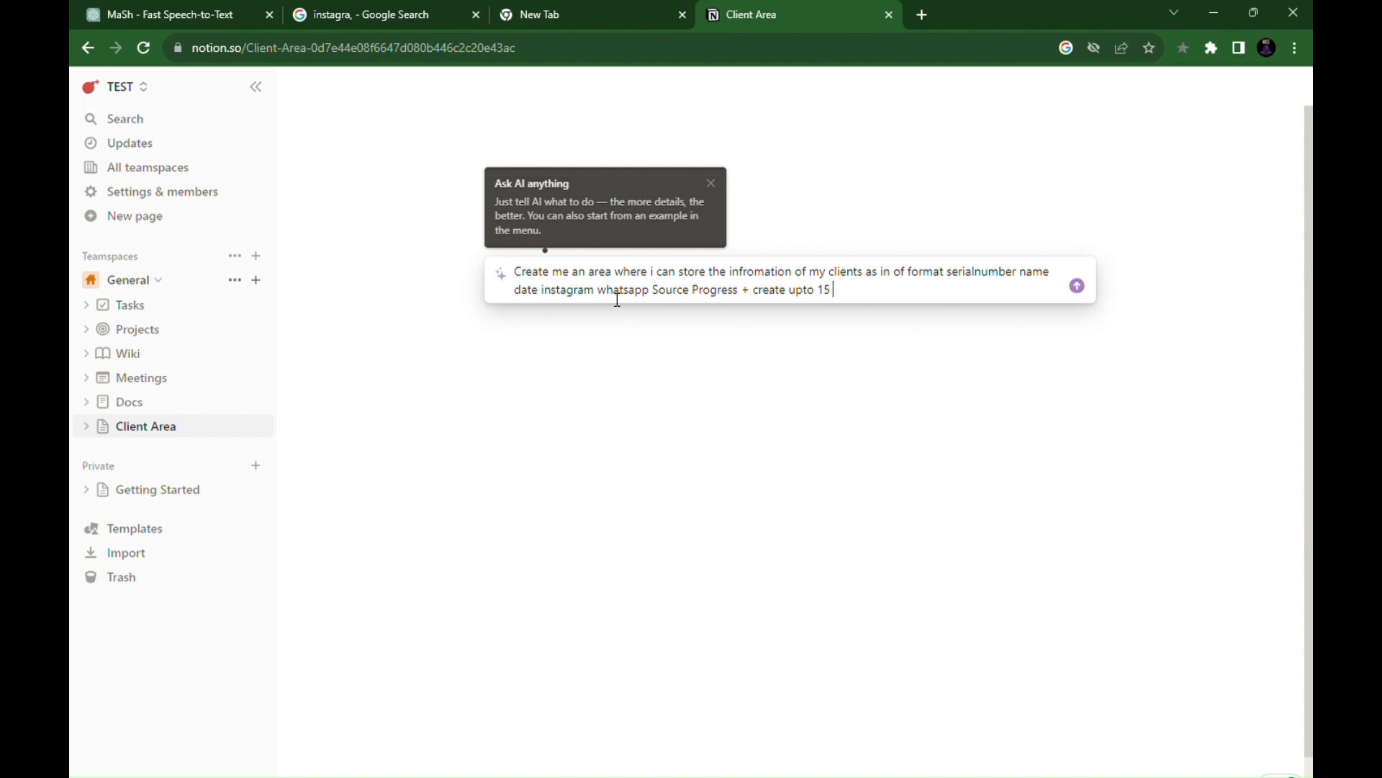
key(Return)
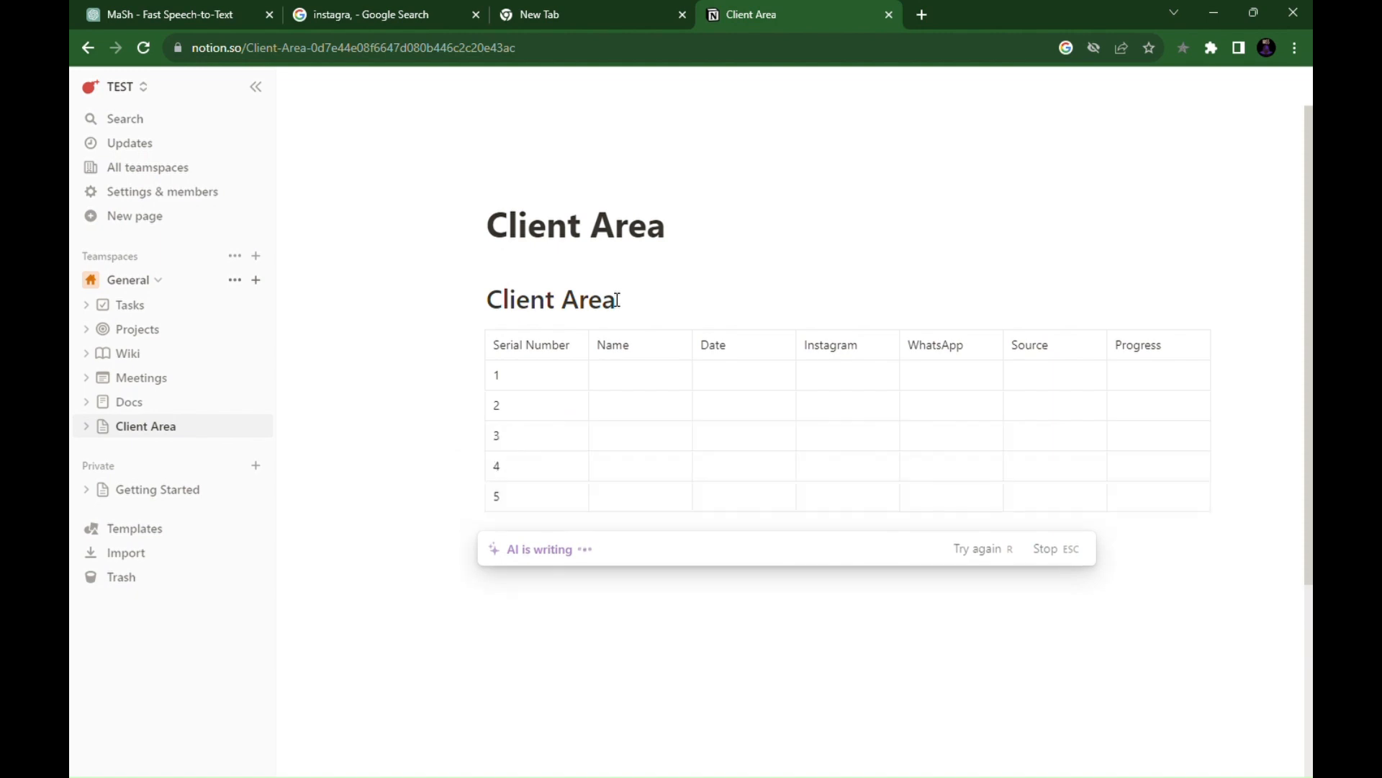
scroll(617, 333, down, 3)
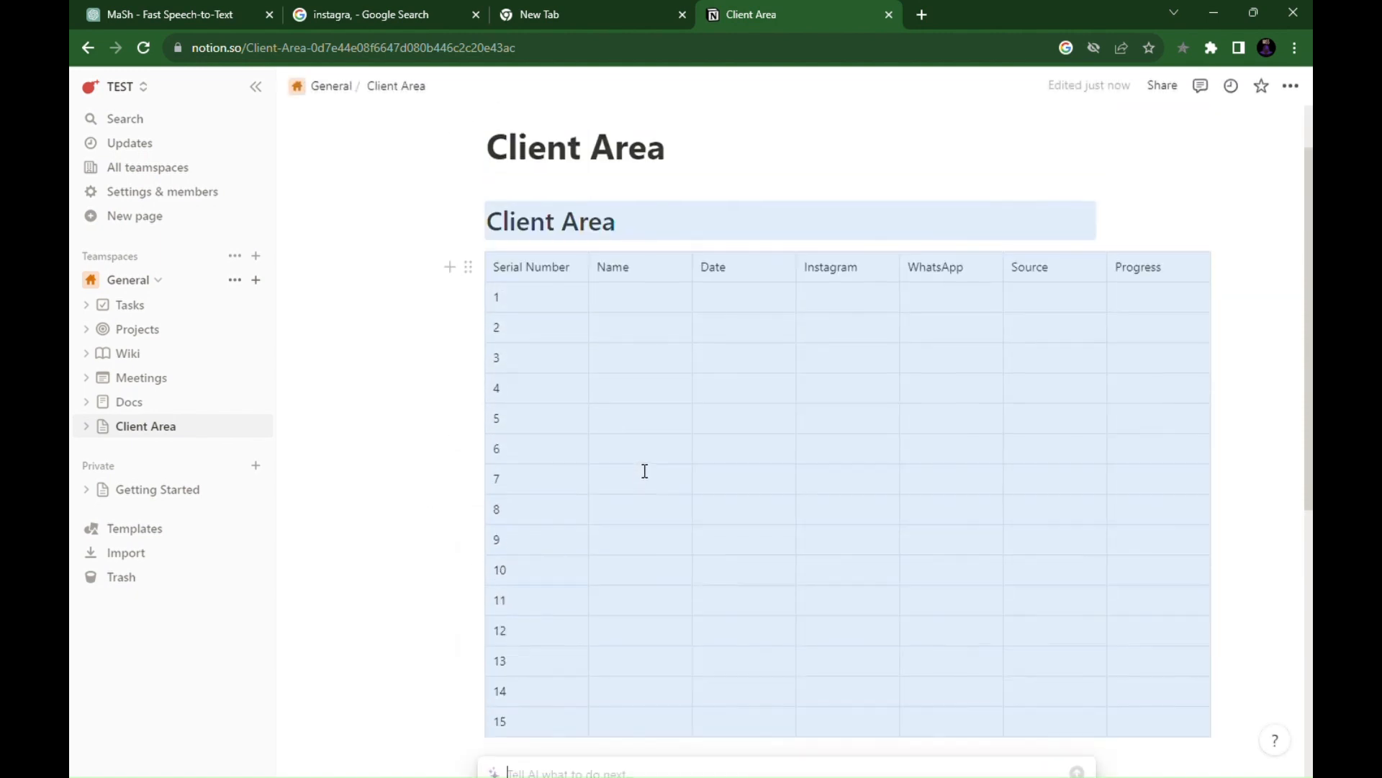
click(708, 180)
click(581, 226)
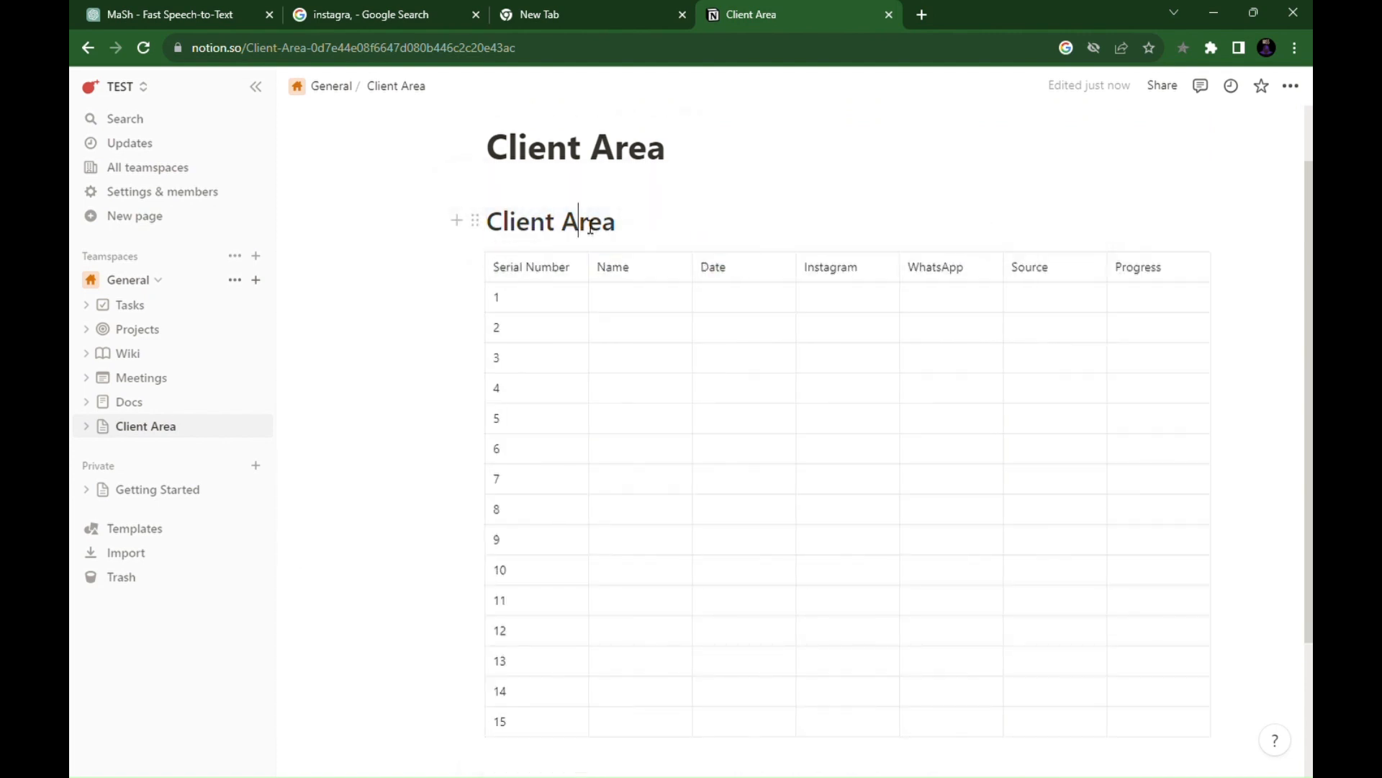
double_click(591, 227)
click(672, 228)
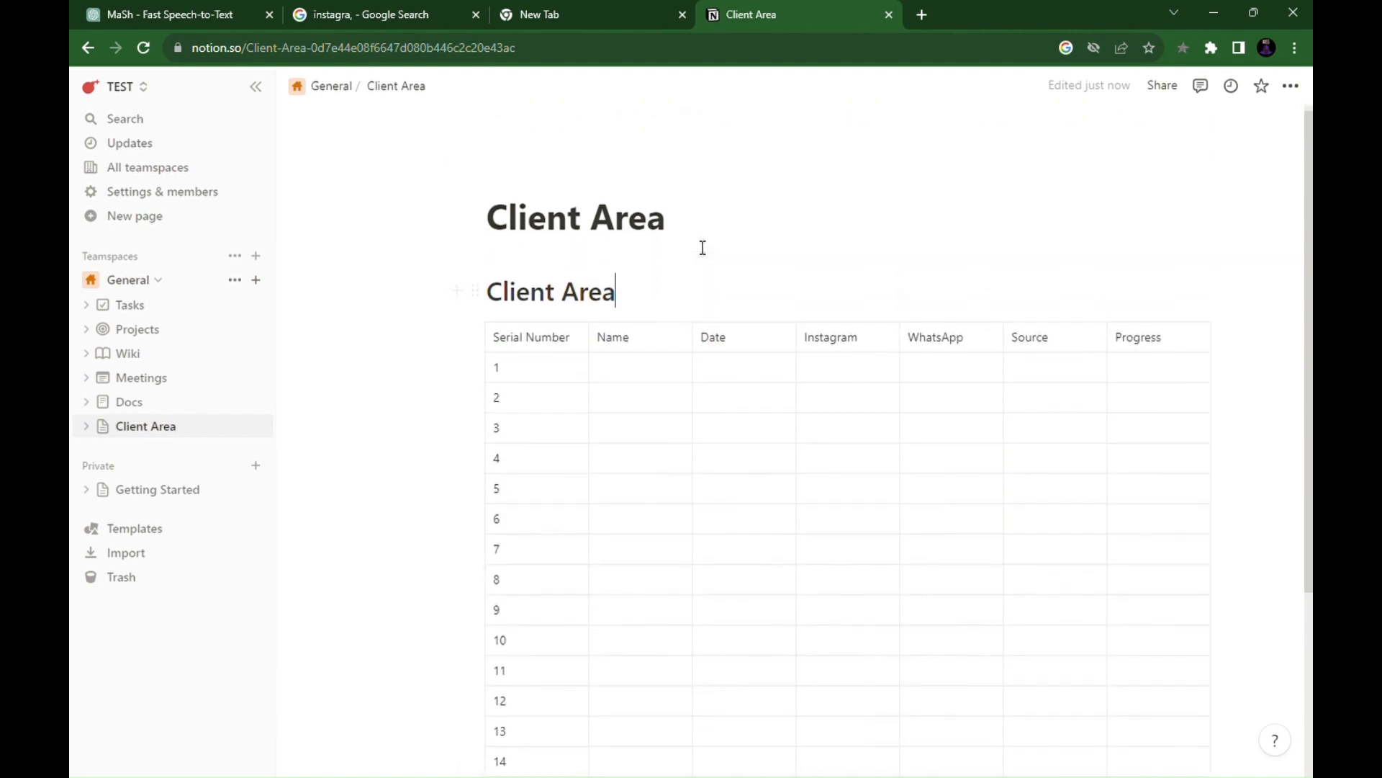
Give the Client Area page a kissing-face emoji icon and add a cover using a photo from Unsplash
click(529, 190)
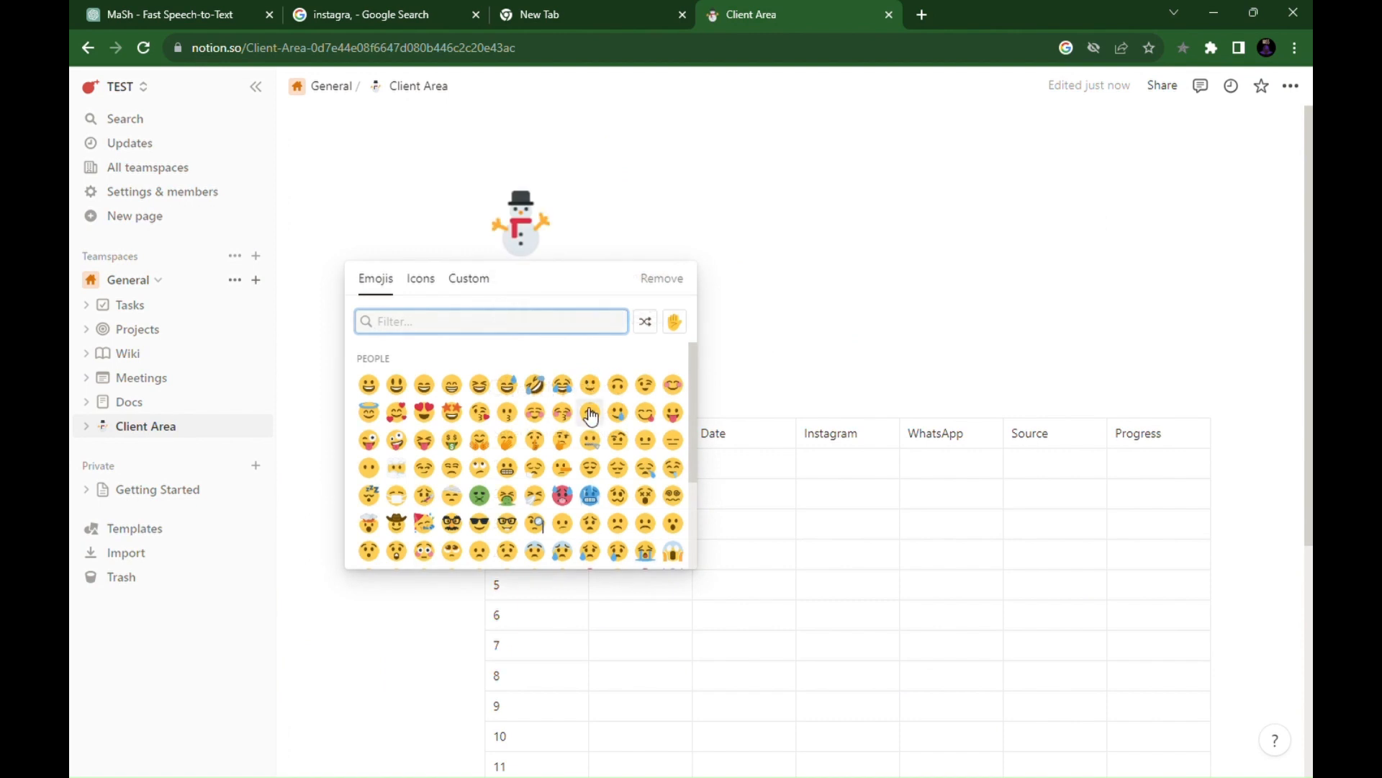
click(591, 413)
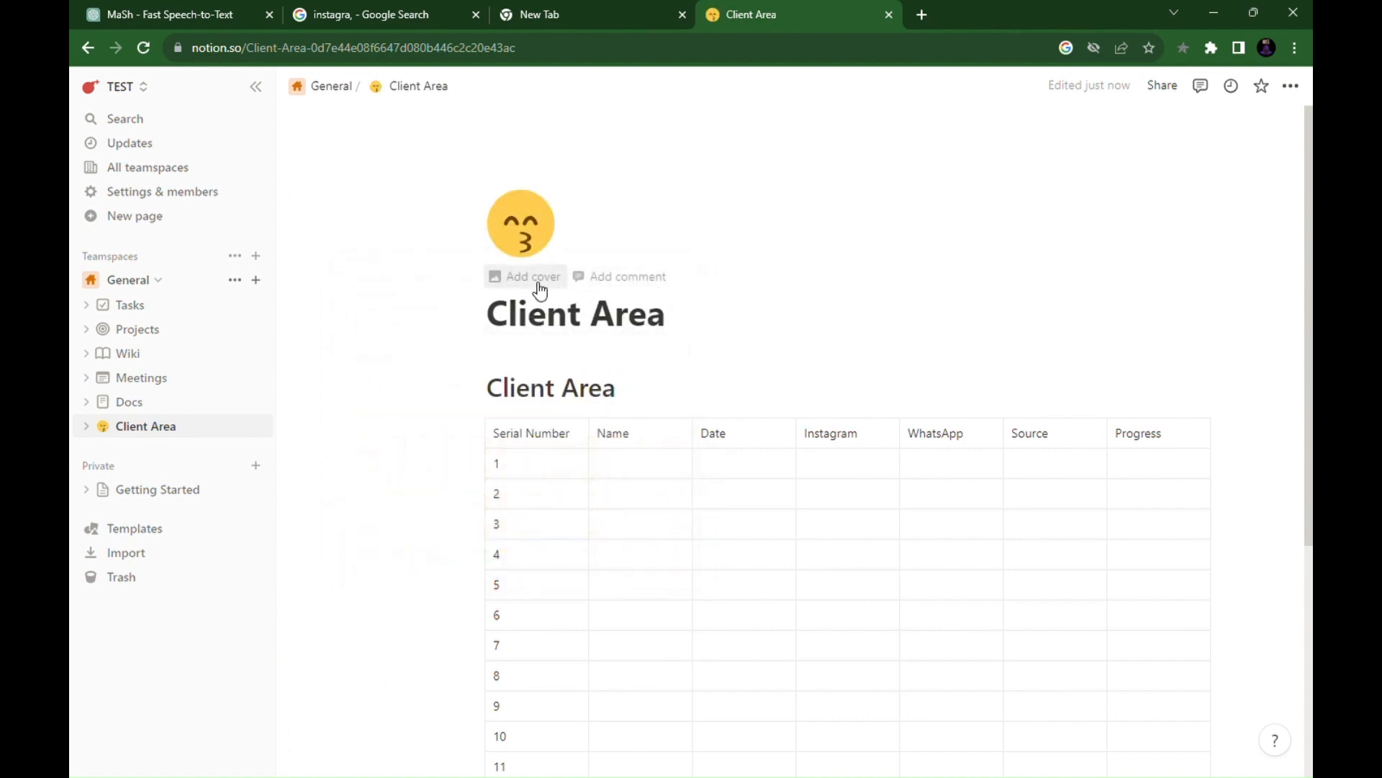
click(540, 290)
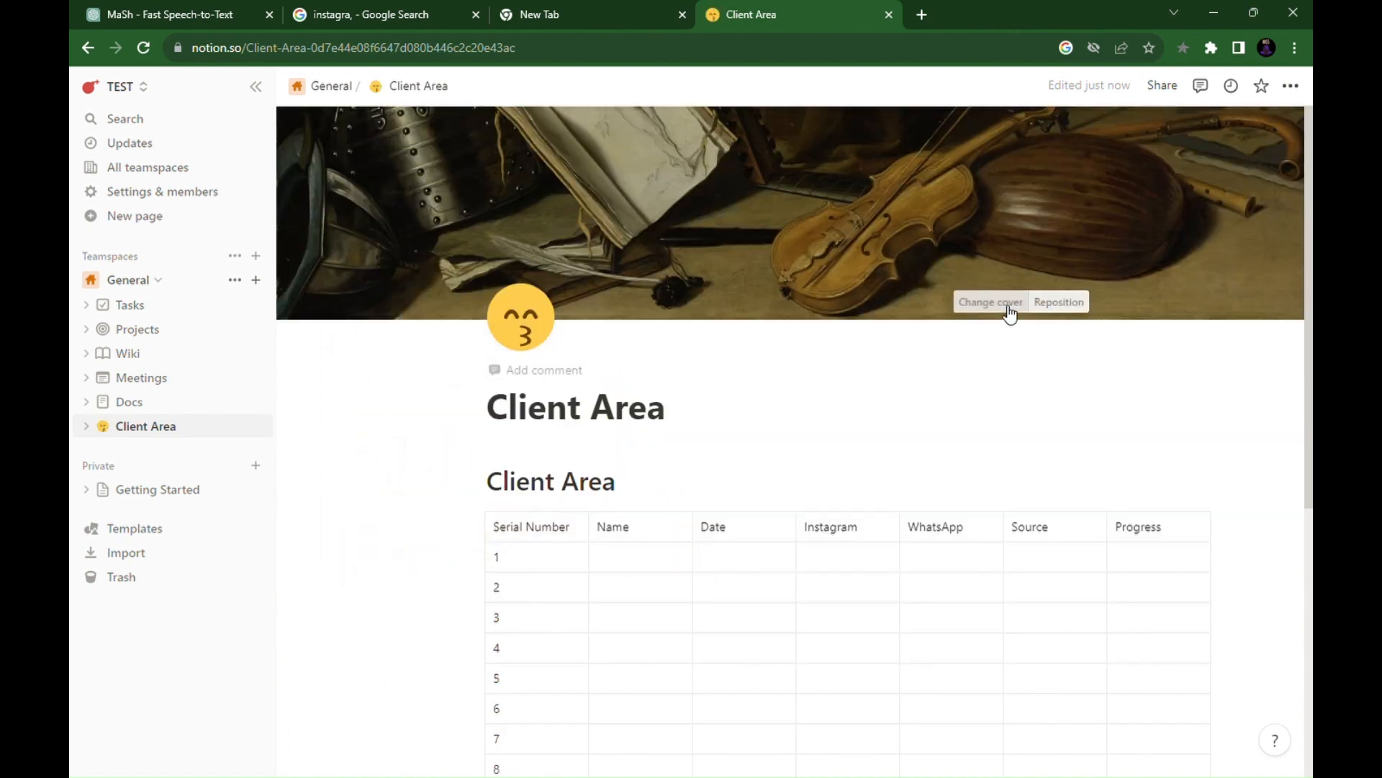
click(991, 302)
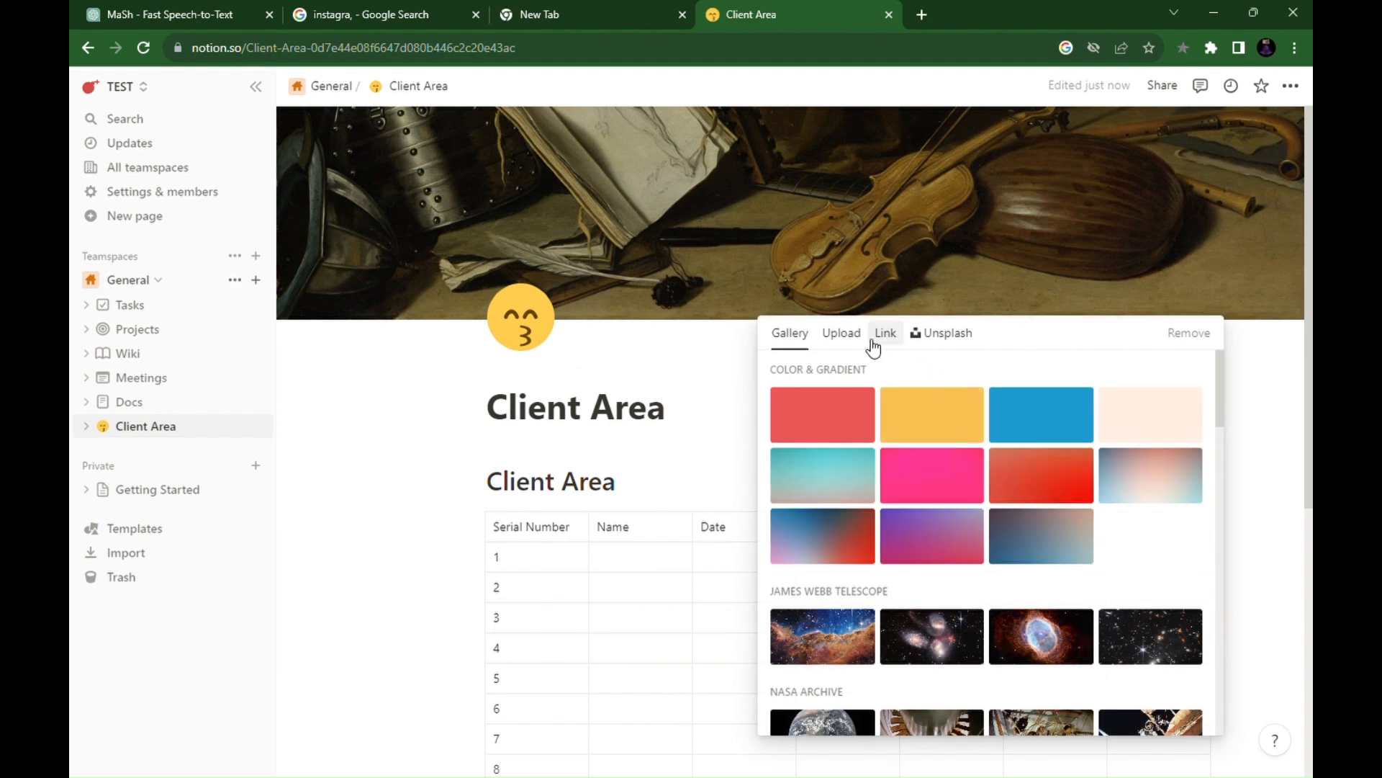
click(856, 343)
click(887, 339)
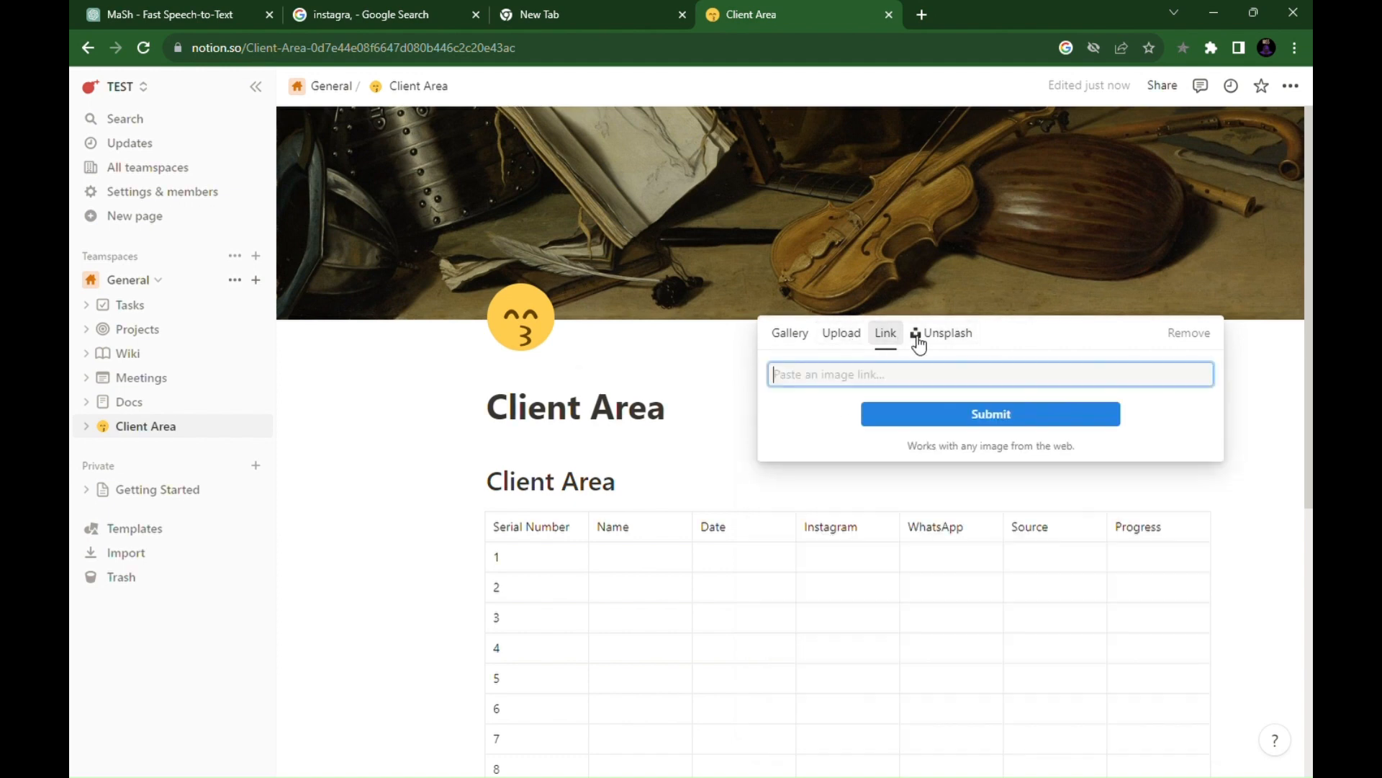
click(919, 339)
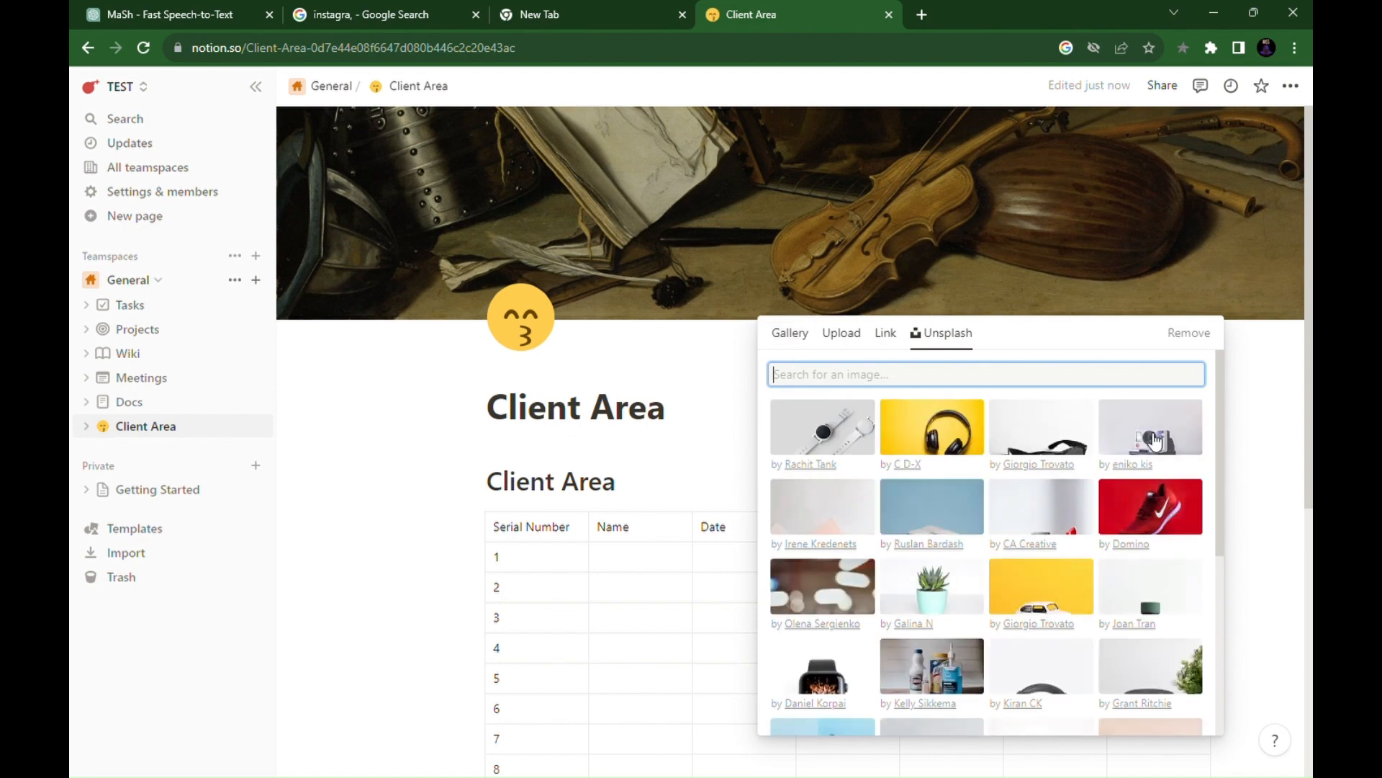
click(809, 585)
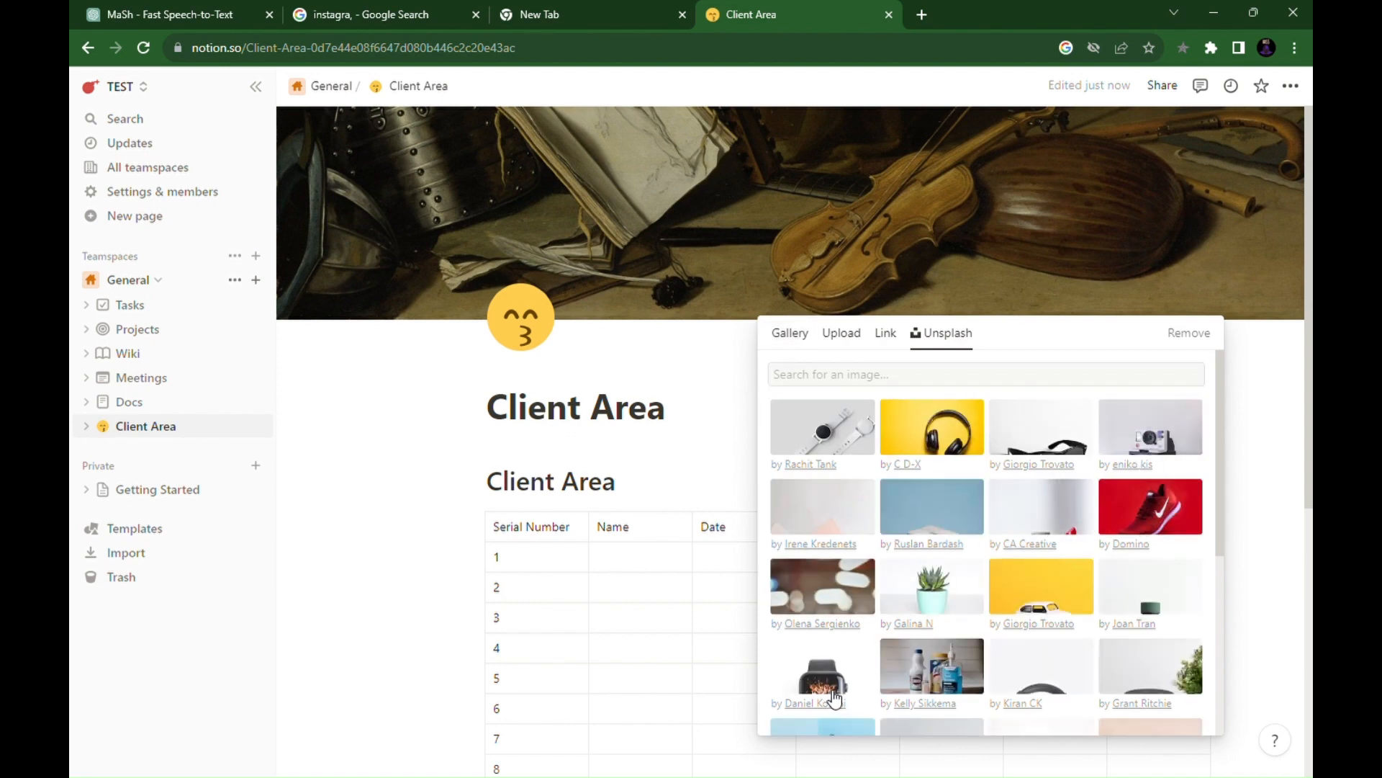
click(417, 429)
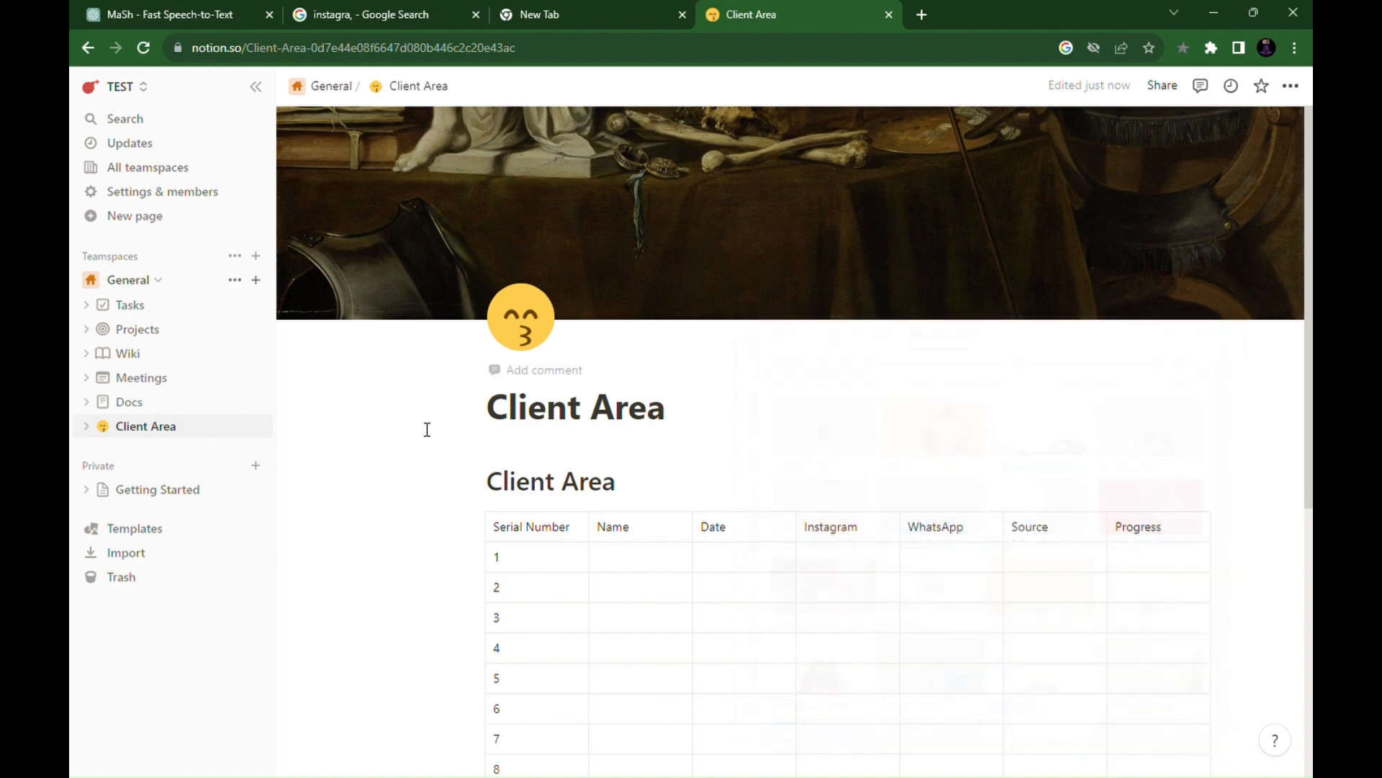
Enter the client's first name in the Name column of row 1 in the client table
scroll(811, 426, down, 6)
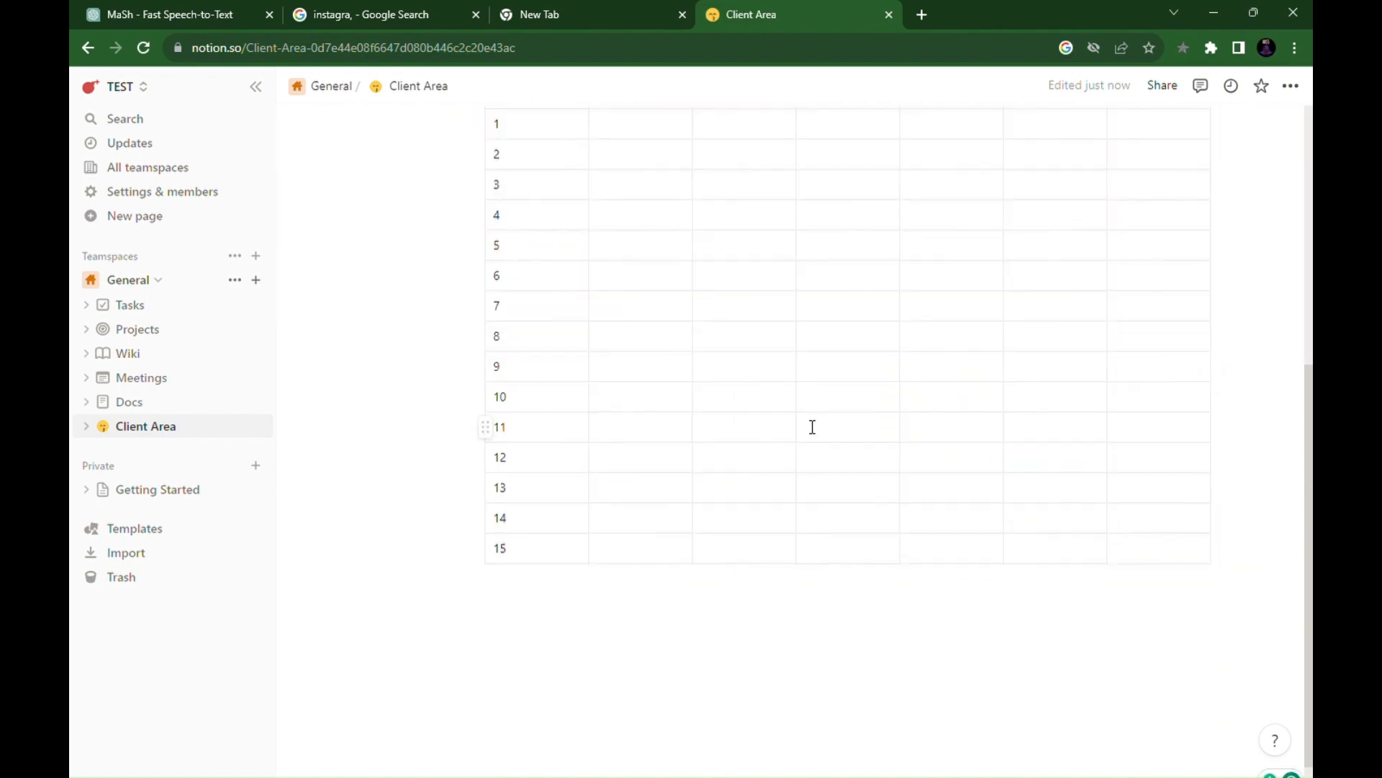
scroll(663, 369, up, 4)
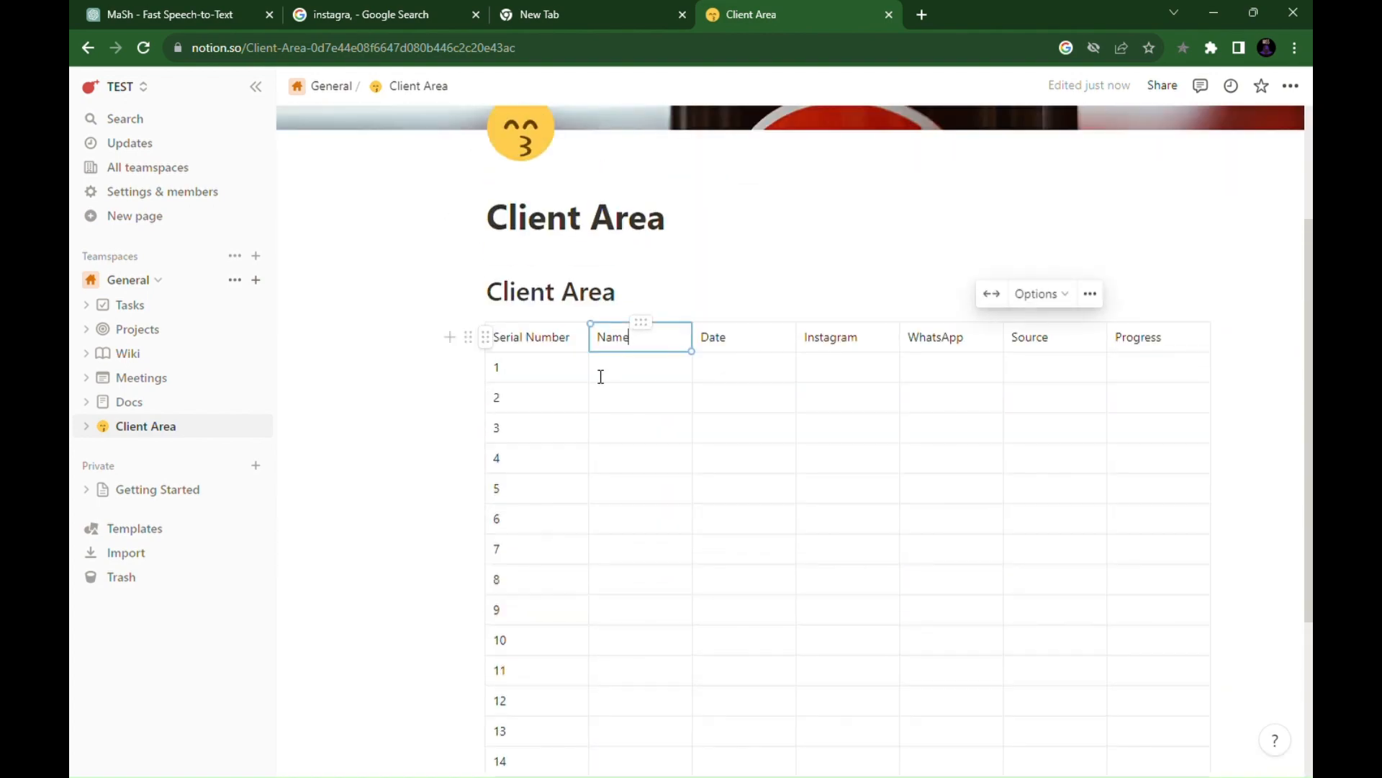
click(615, 377)
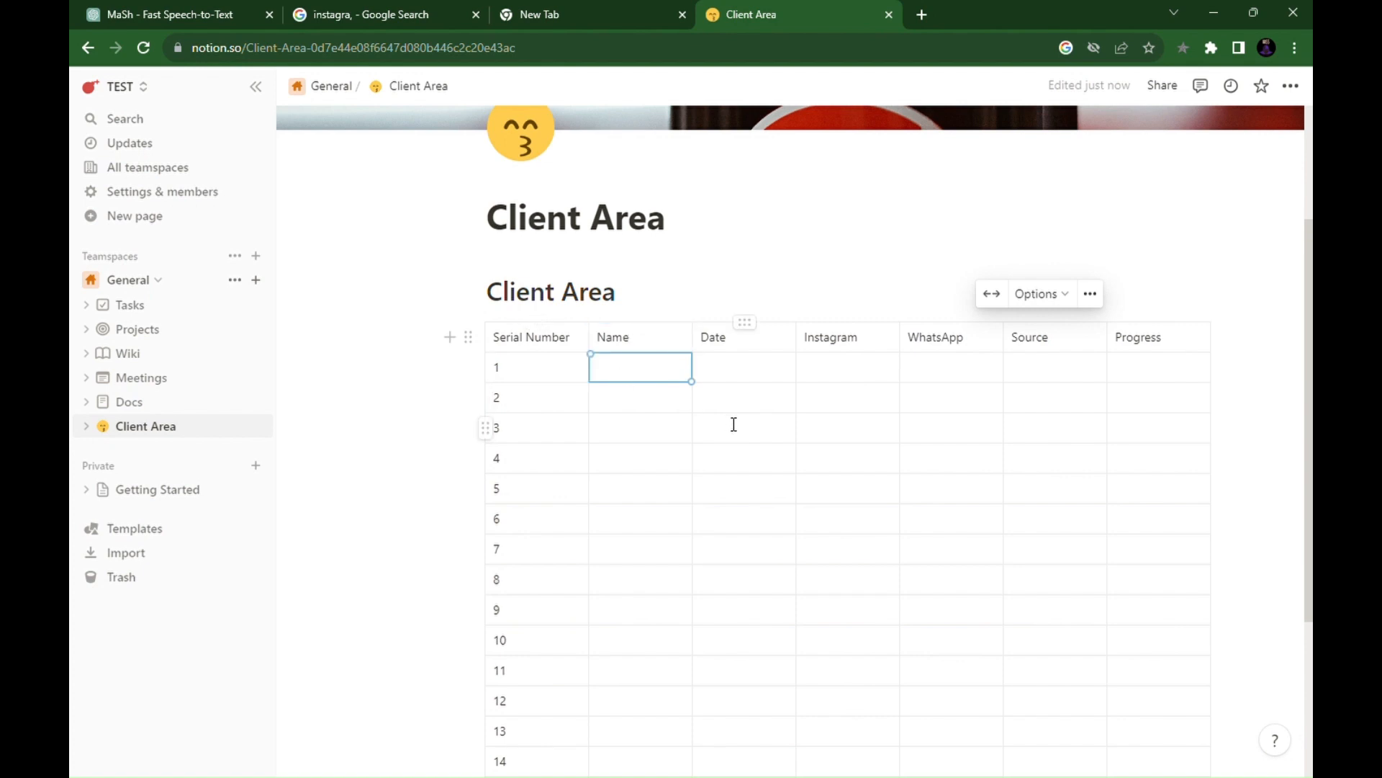
text(Ma)
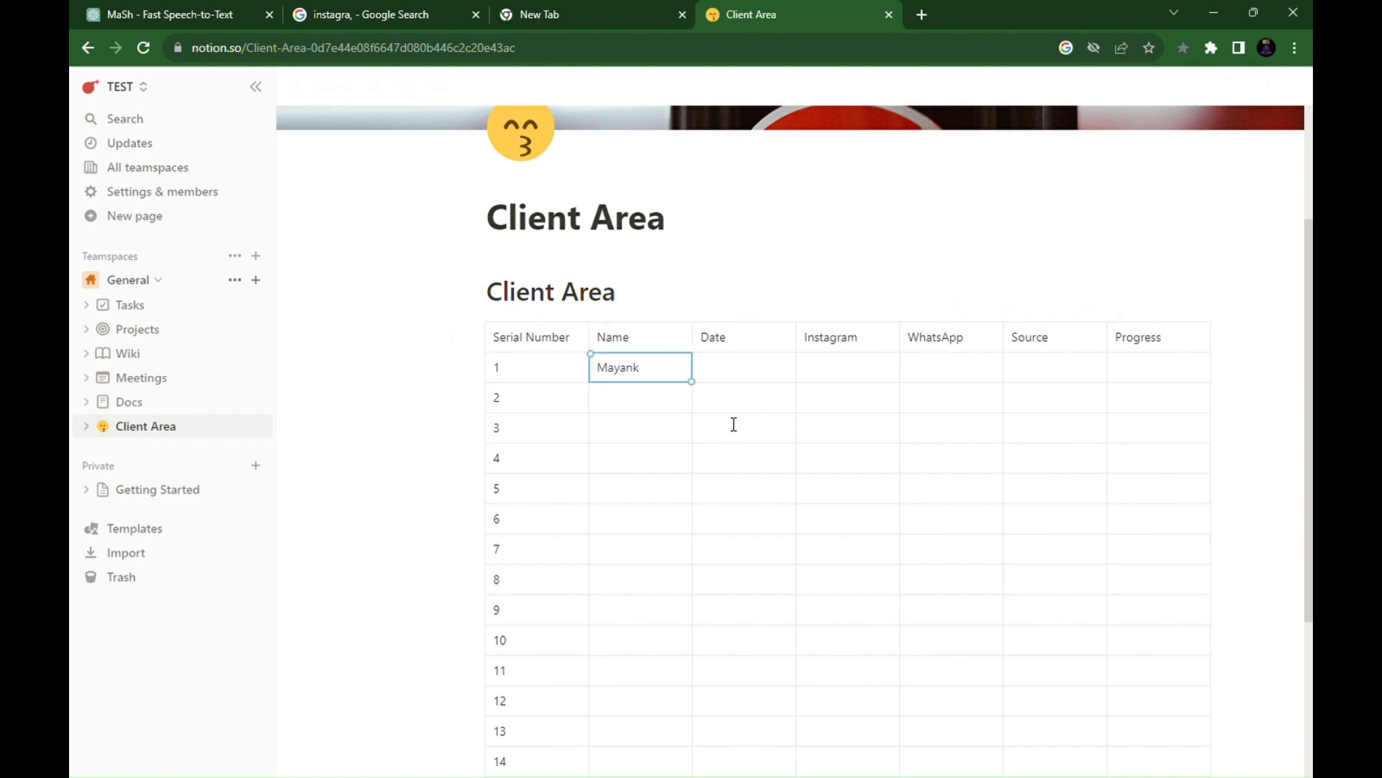
text(yank)
click(774, 371)
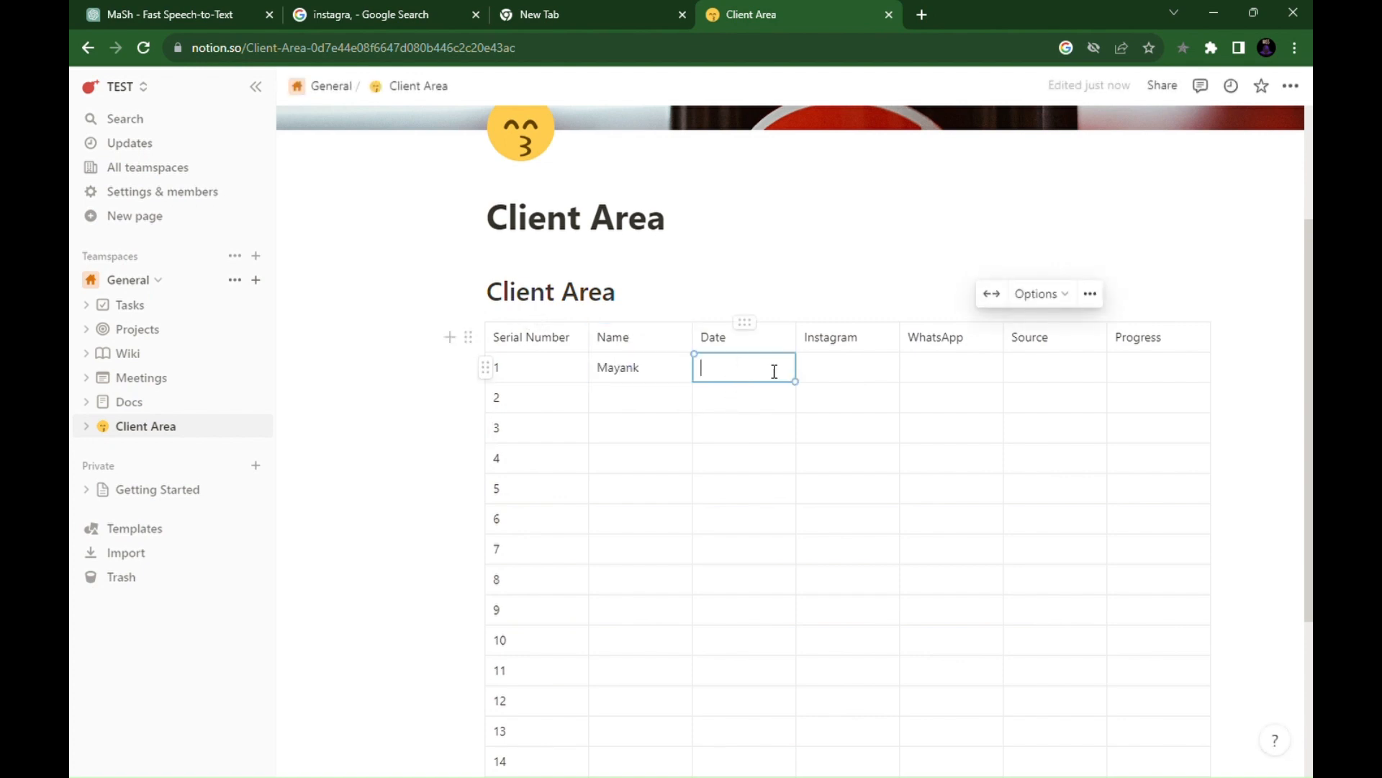
click(867, 373)
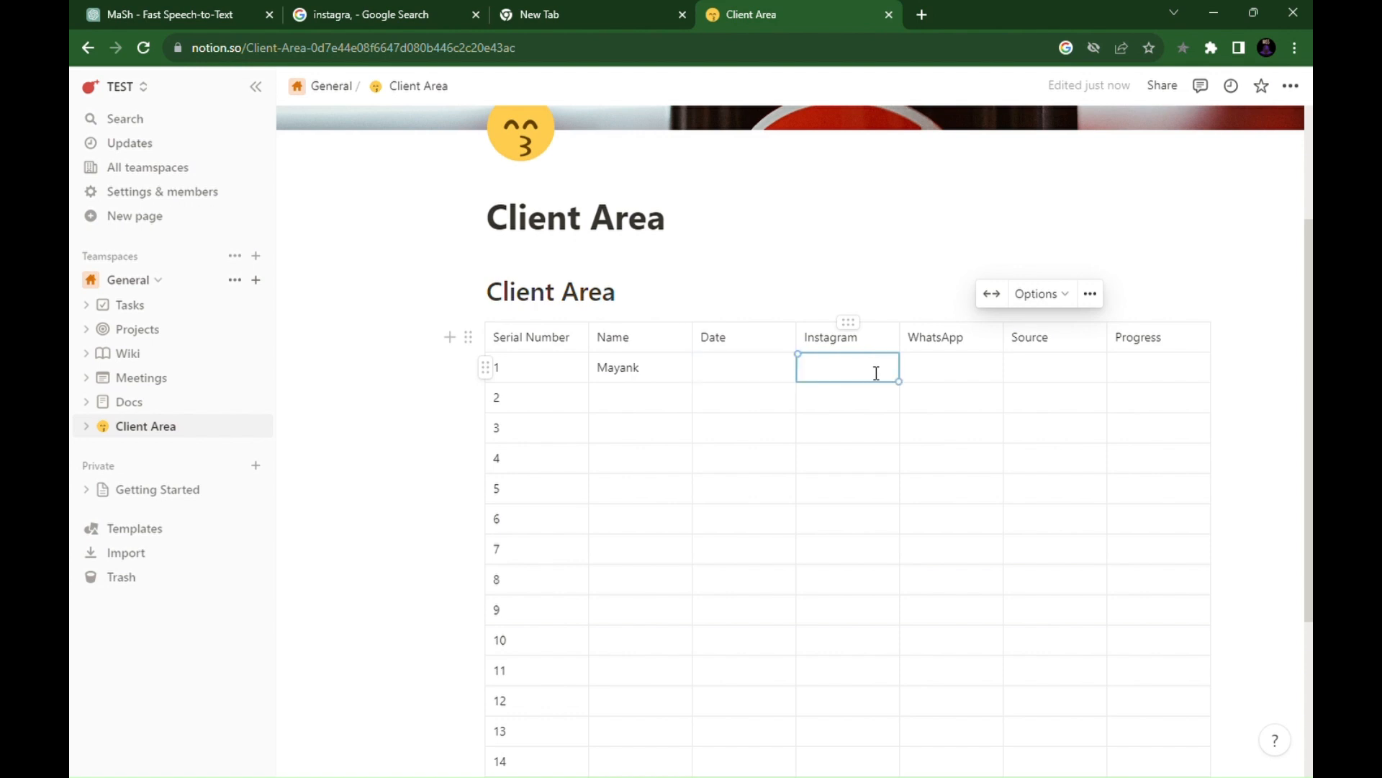
click(964, 368)
click(1047, 380)
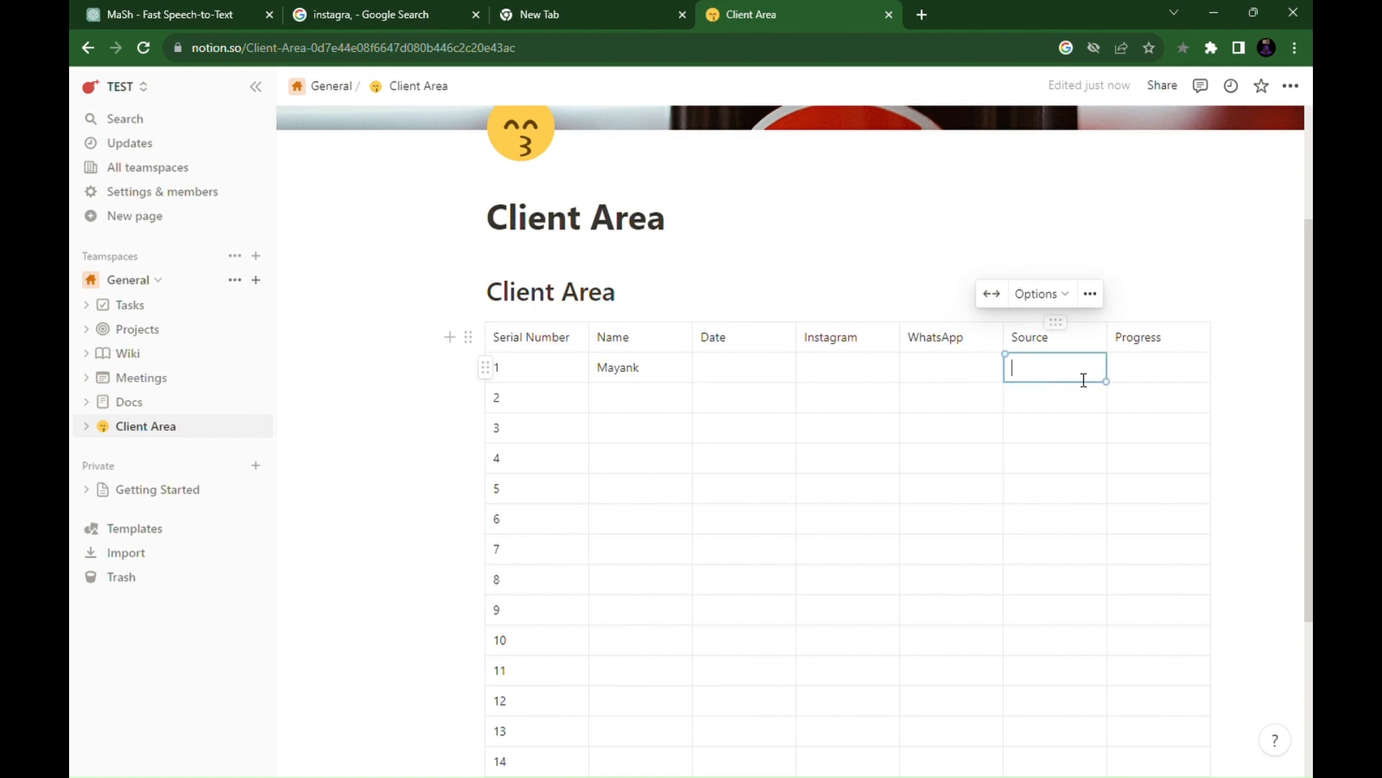
click(1144, 380)
scroll(720, 425, down, 3)
scroll(564, 339, up, 1)
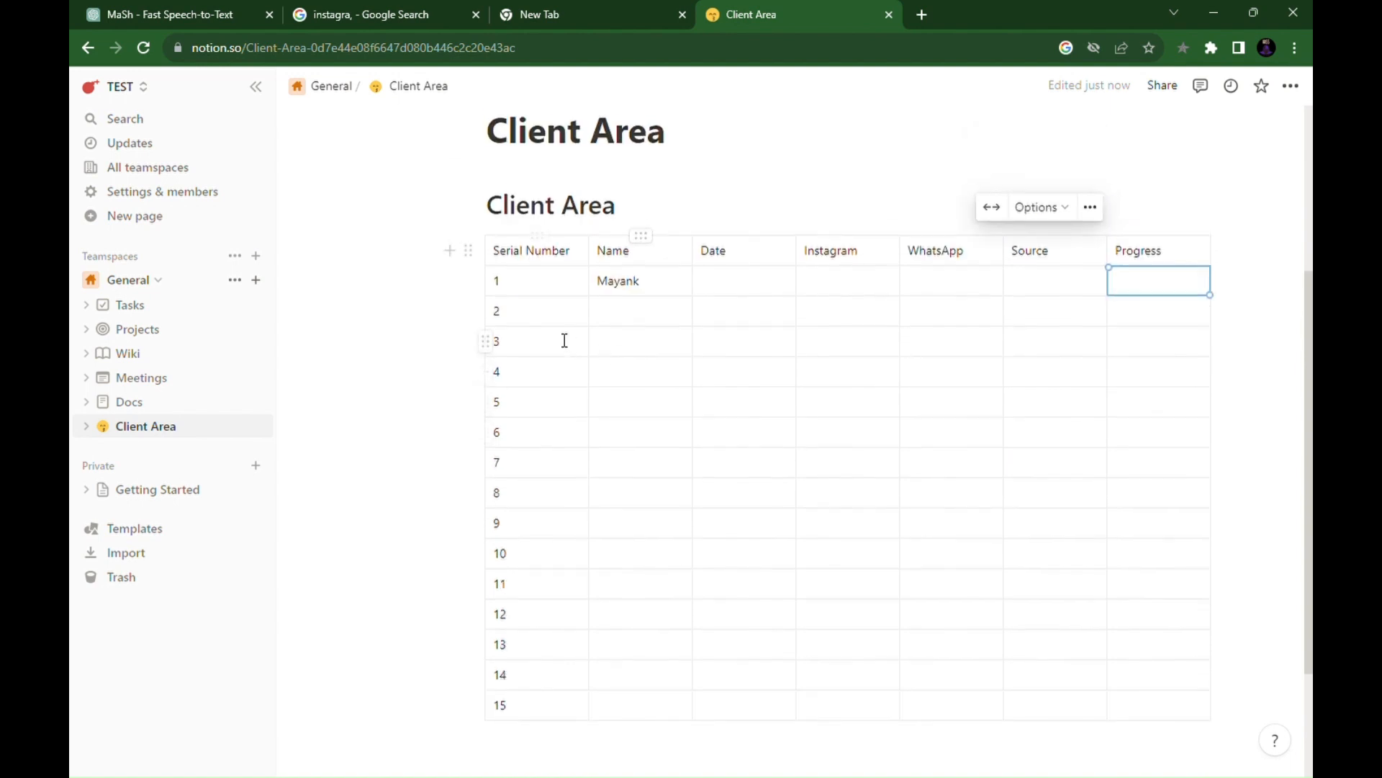
Apply a green background to row 3 of the client table
click(565, 345)
click(487, 343)
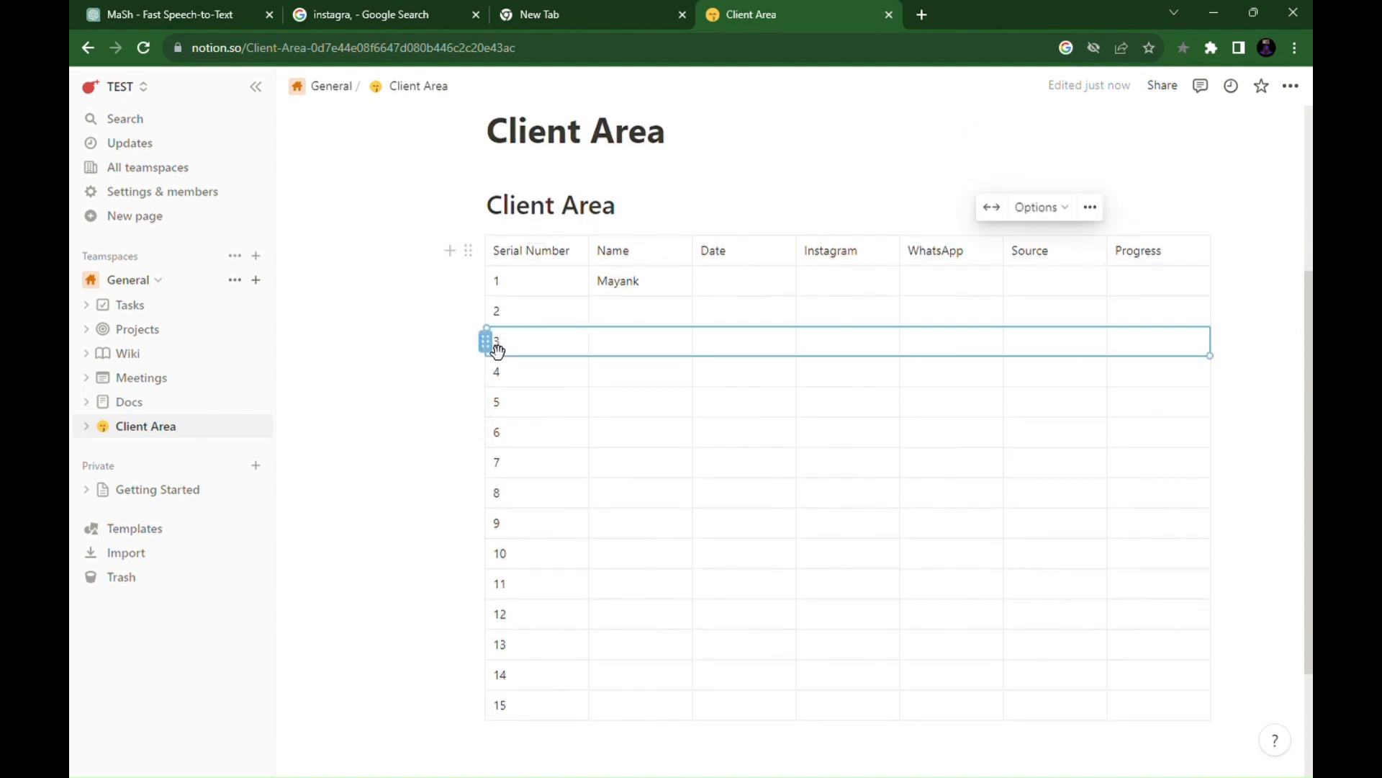
mouse_move(540, 403)
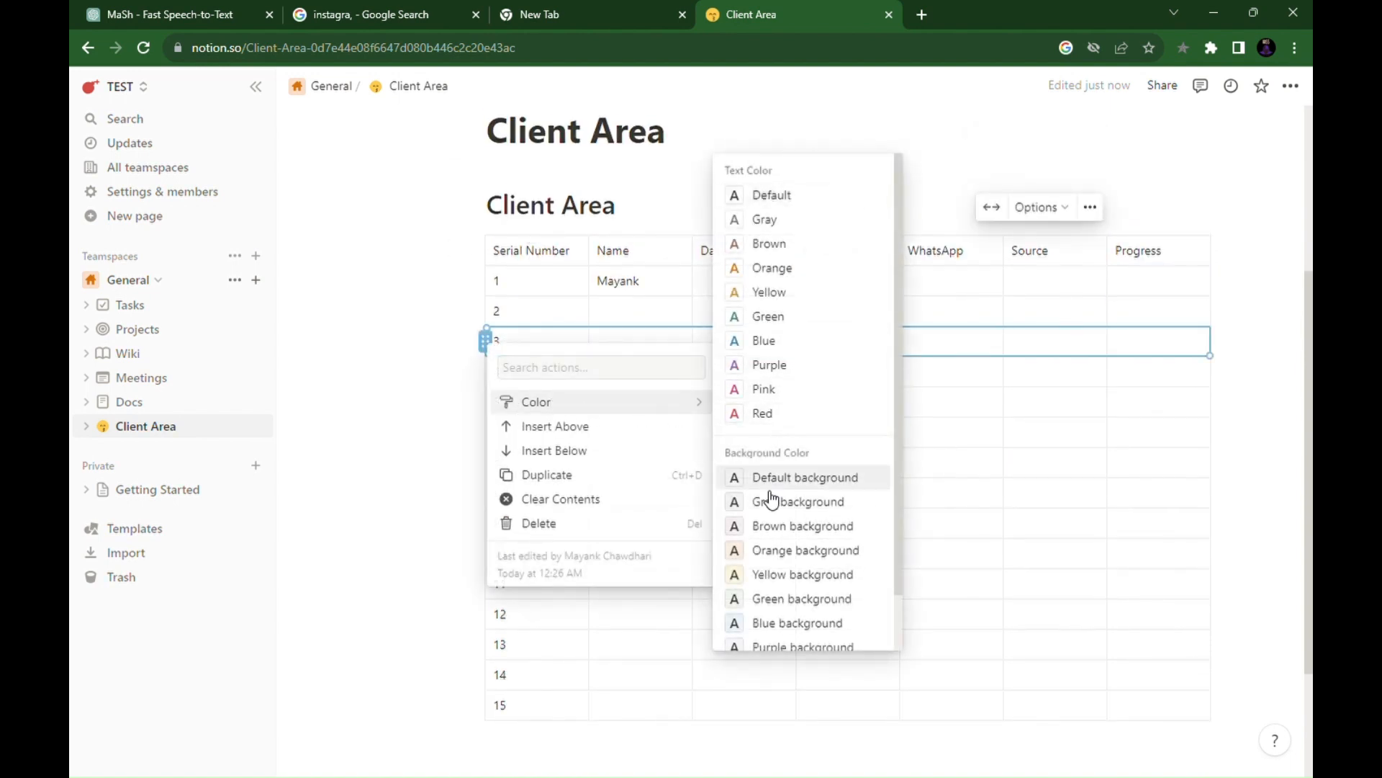
scroll(792, 569, down, 1)
click(790, 540)
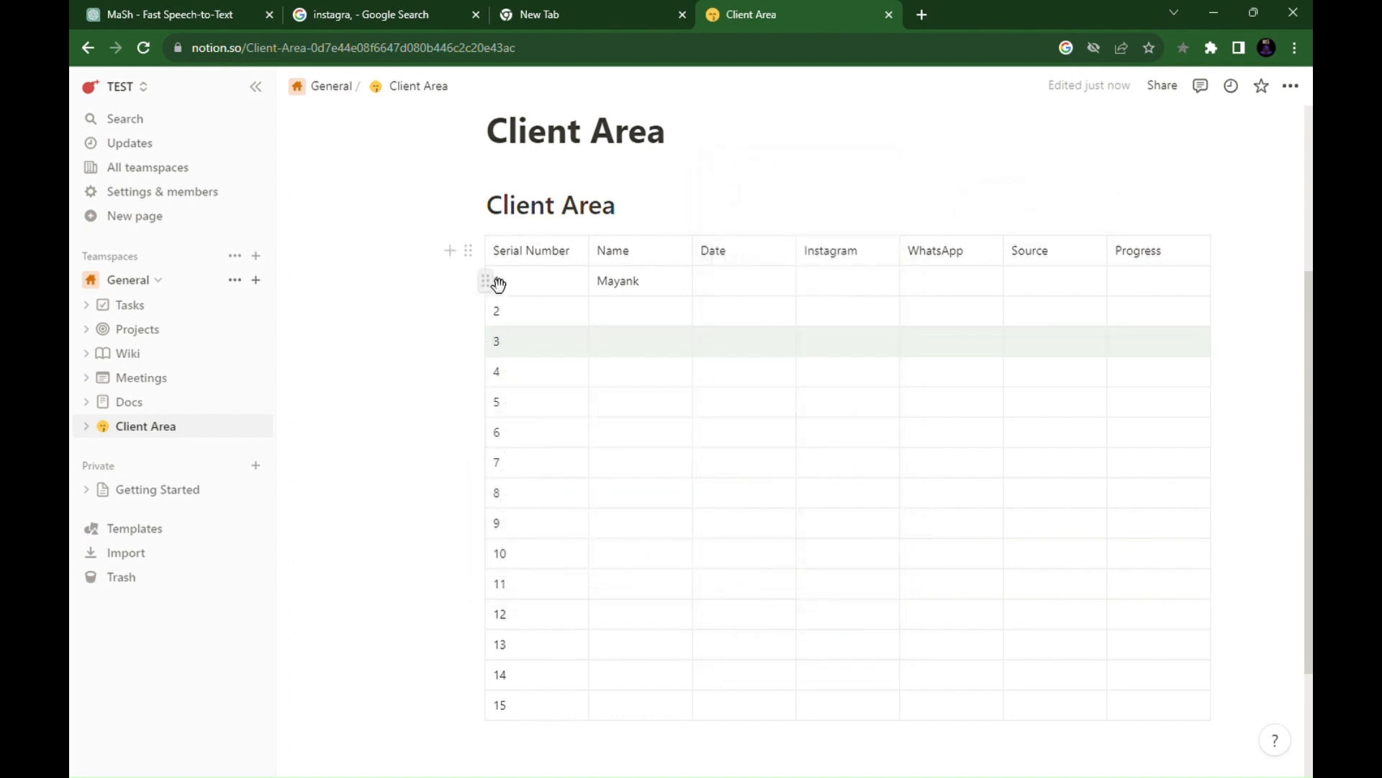
Set the text color of row 1 in the client table to green
click(487, 281)
mouse_move(576, 335)
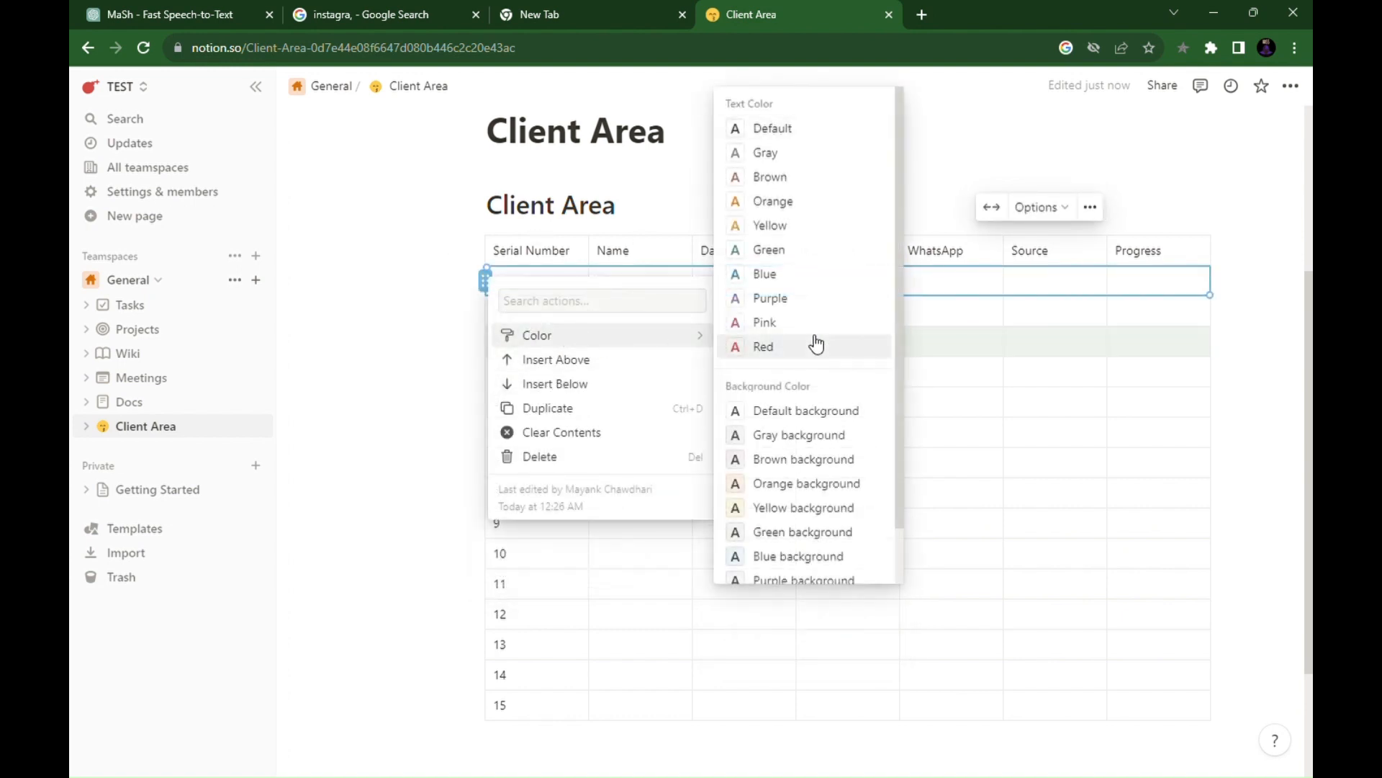
click(805, 254)
click(626, 281)
double_click(623, 281)
click(702, 341)
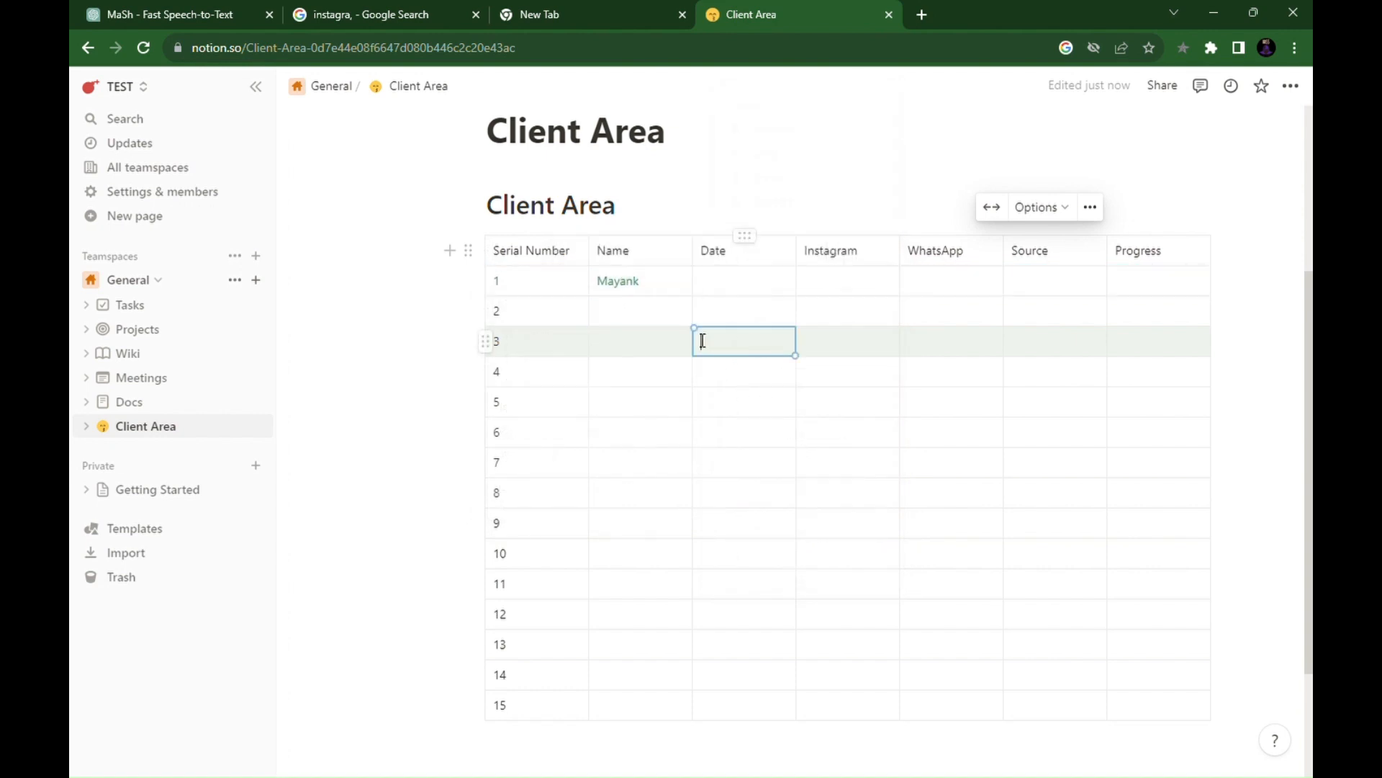